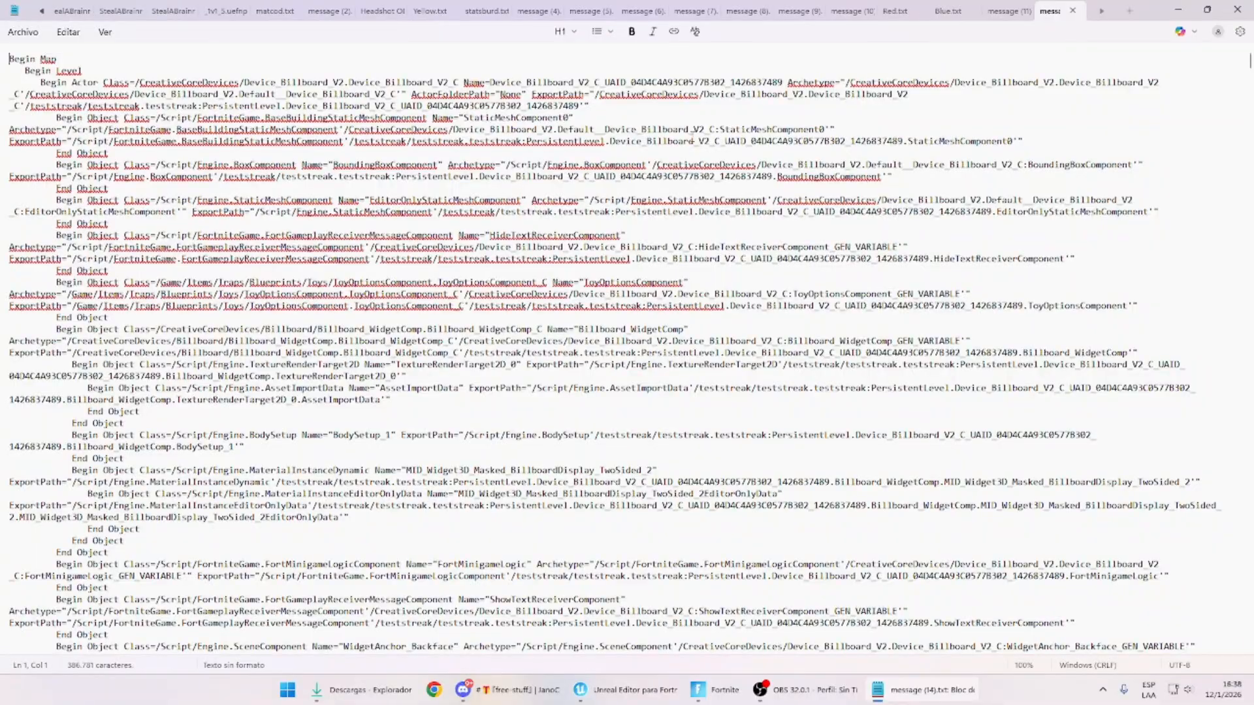
Copy the entire contents of the message (14) text file and paste its actors into the teststreak level in Unreal Editor.
{"action": "right_click", "coordinate": [824, 186]}
{"action": "key", "text": "ctrl+a"}
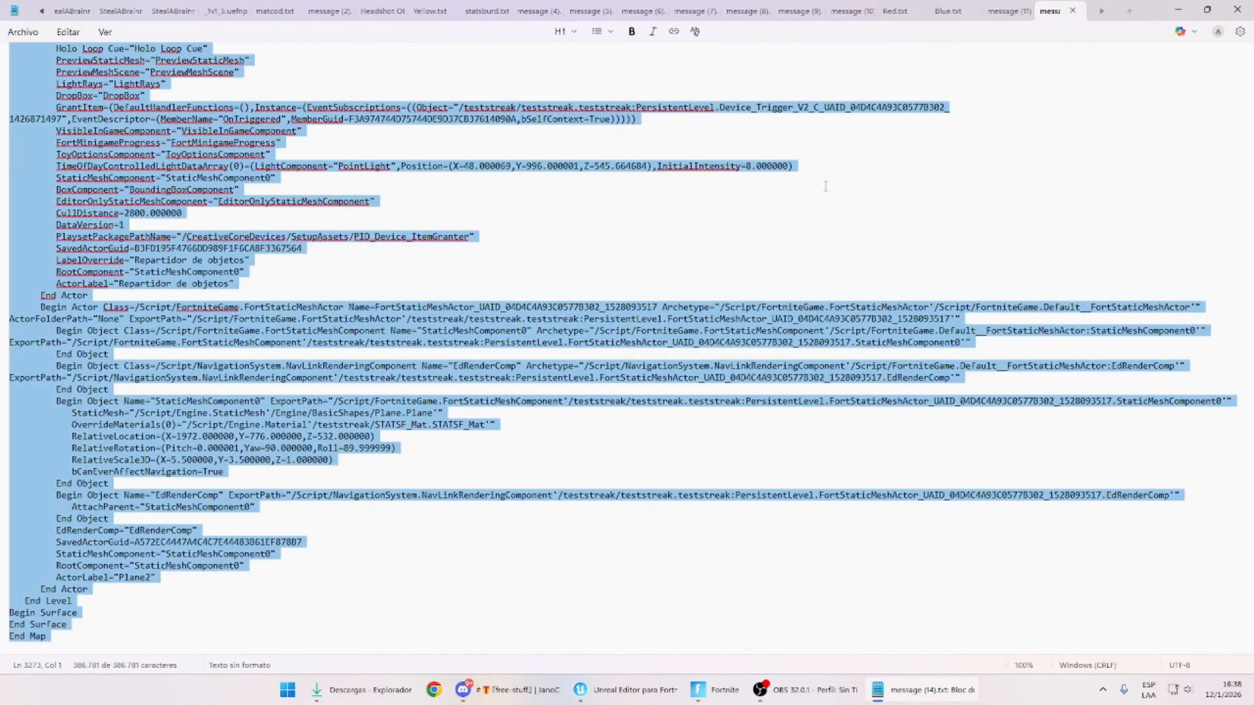
{"action": "left_click", "coordinate": [1237, 10]}
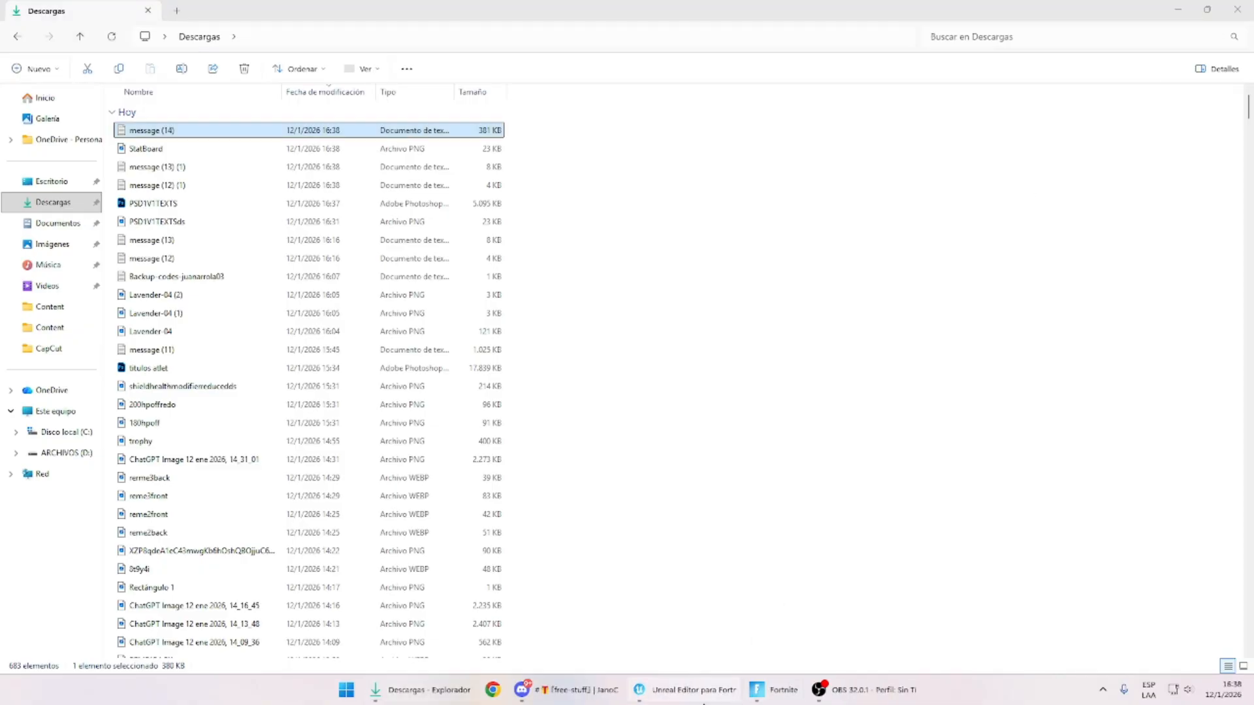
{"action": "left_click", "coordinate": [686, 690]}
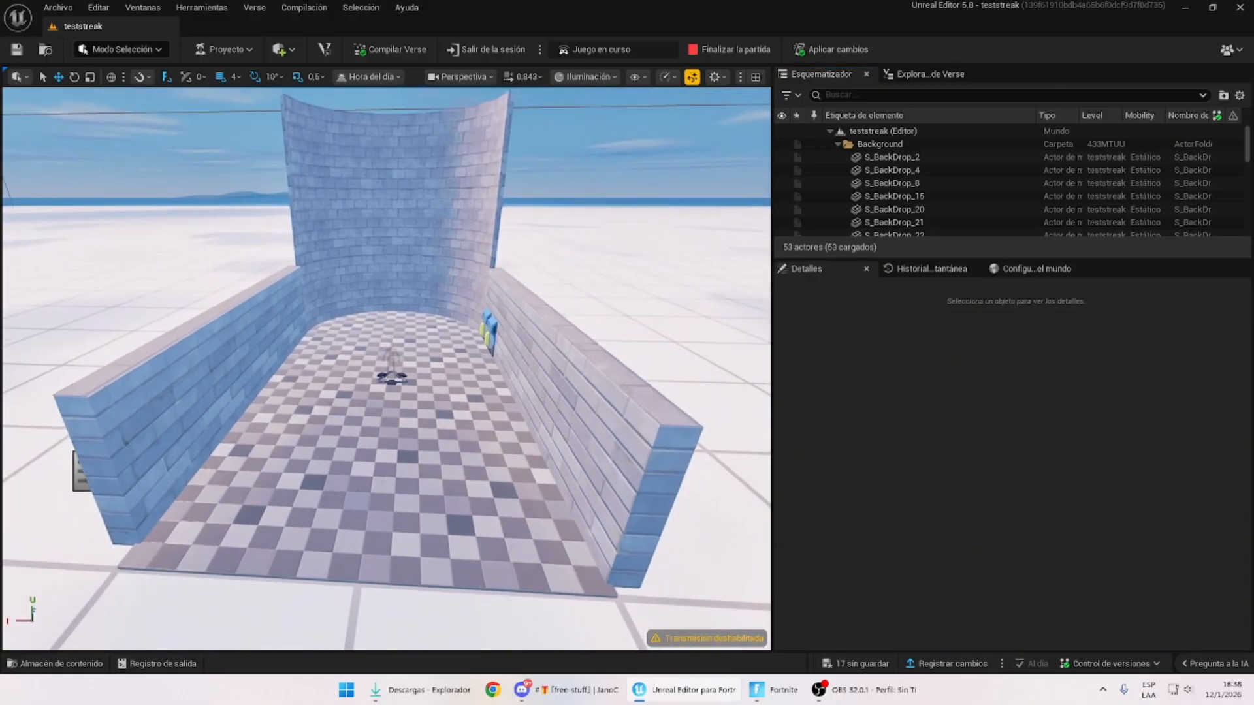
{"action": "right_click_drag", "start_coordinate": [537, 216], "coordinate": [535, 222]}
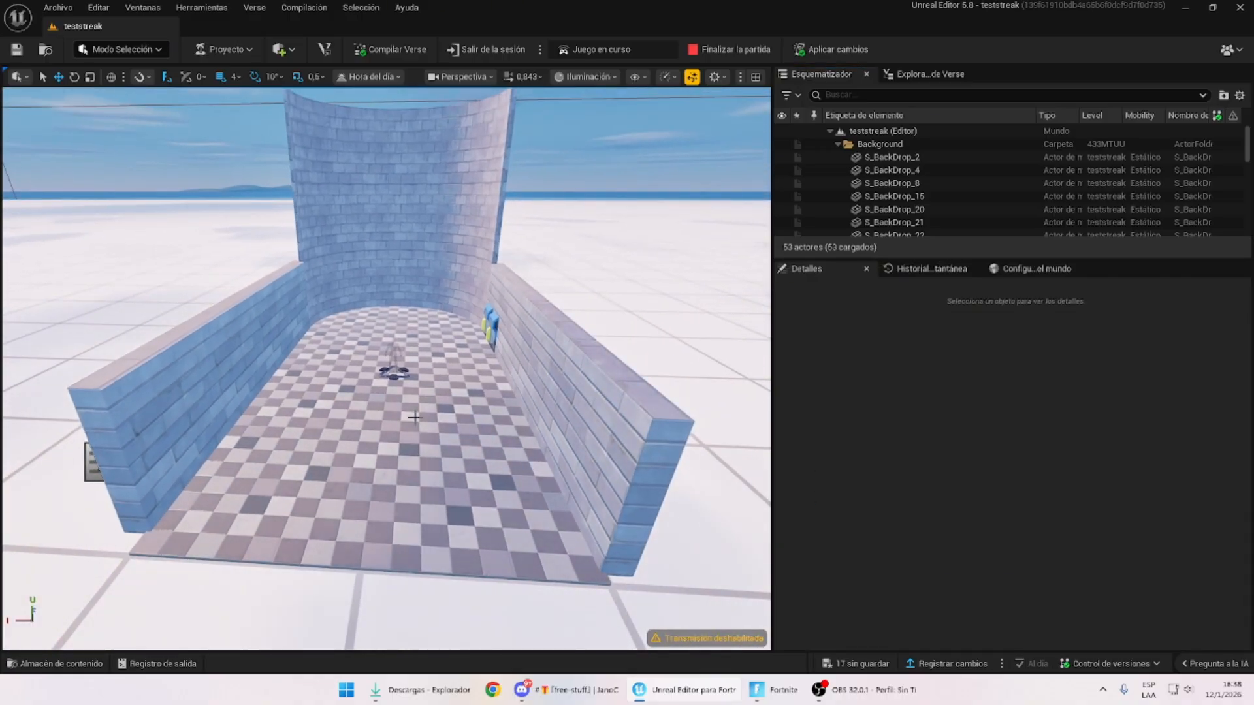
{"action": "key", "text": "ctrl+v"}
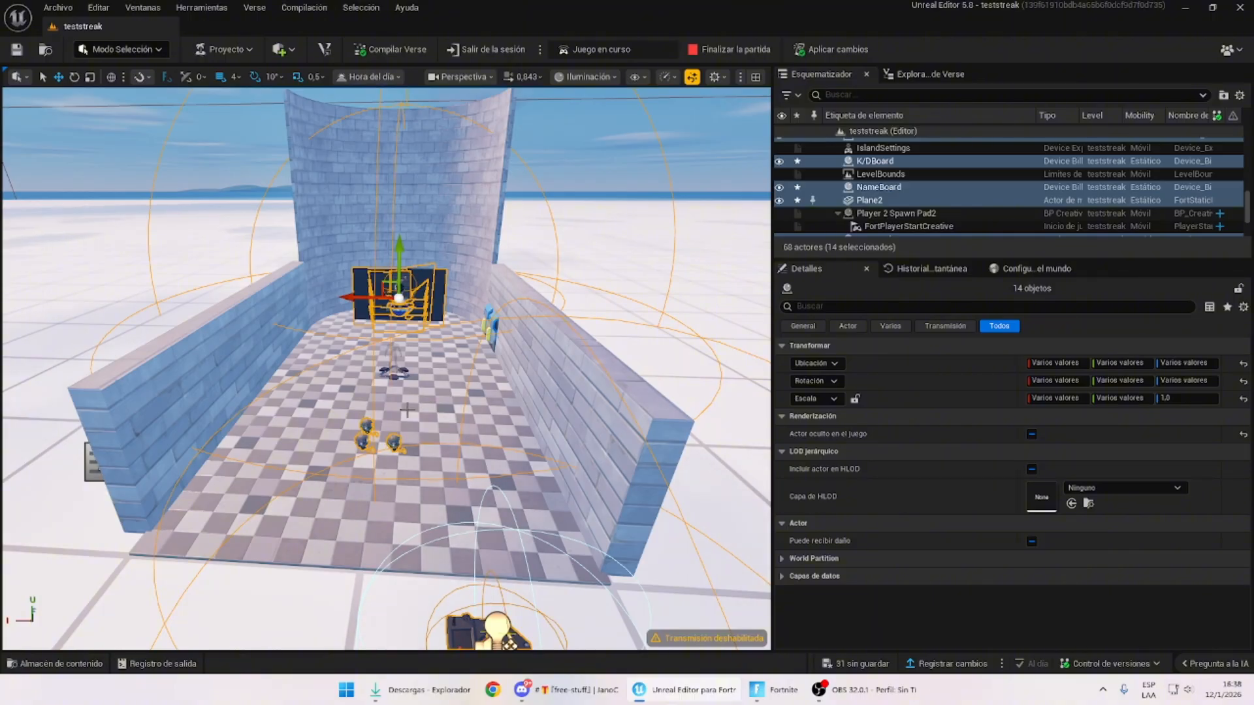
Import the StatBoard PNG from the Descargas folder into the teststreak content folder.
{"action": "right_click_drag", "start_coordinate": [349, 418], "coordinate": [360, 344]}
{"action": "key", "text": "s"}
{"action": "key", "text": "w"}
{"action": "key", "text": "w"}
{"action": "left_click", "coordinate": [92, 663]}
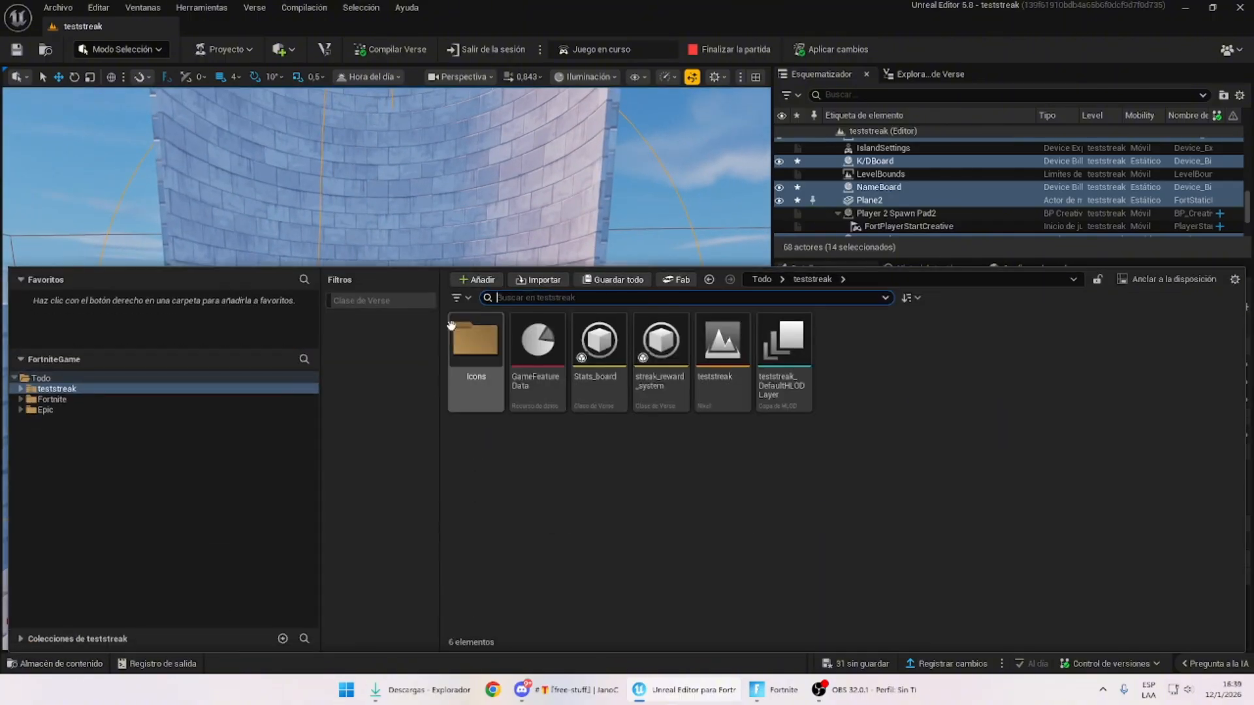
{"action": "left_click", "coordinate": [537, 279]}
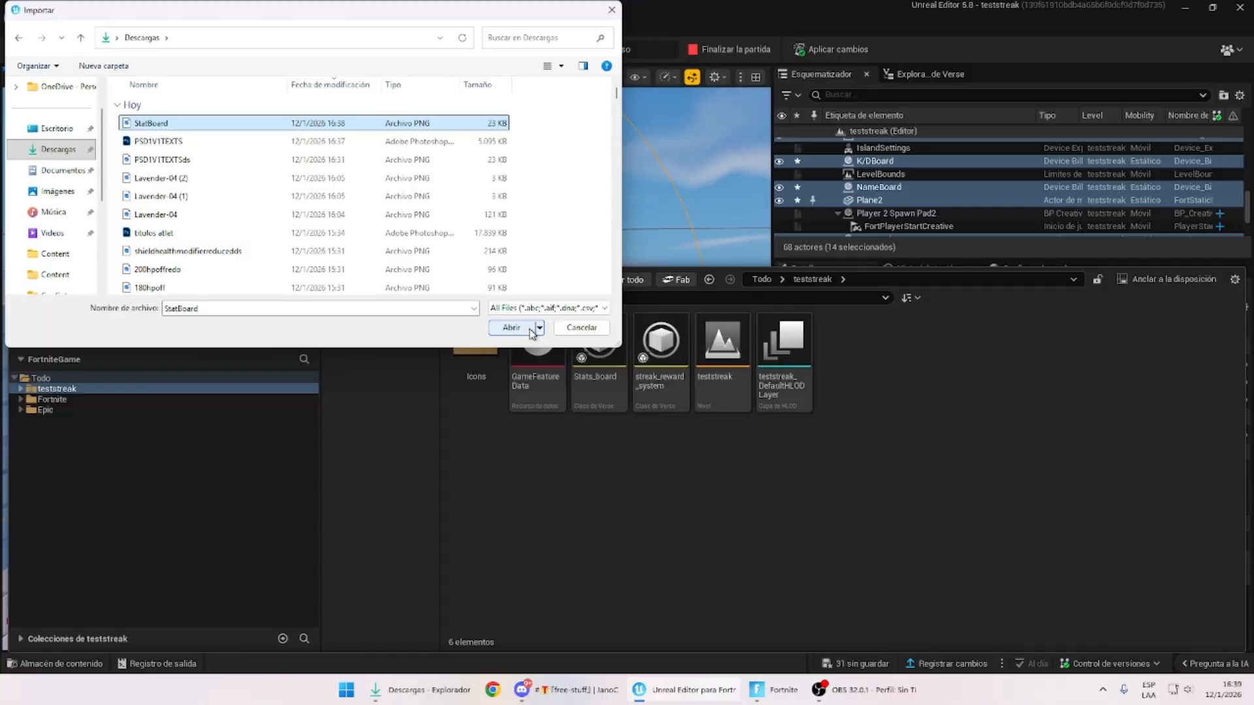
{"action": "left_click", "coordinate": [530, 325]}
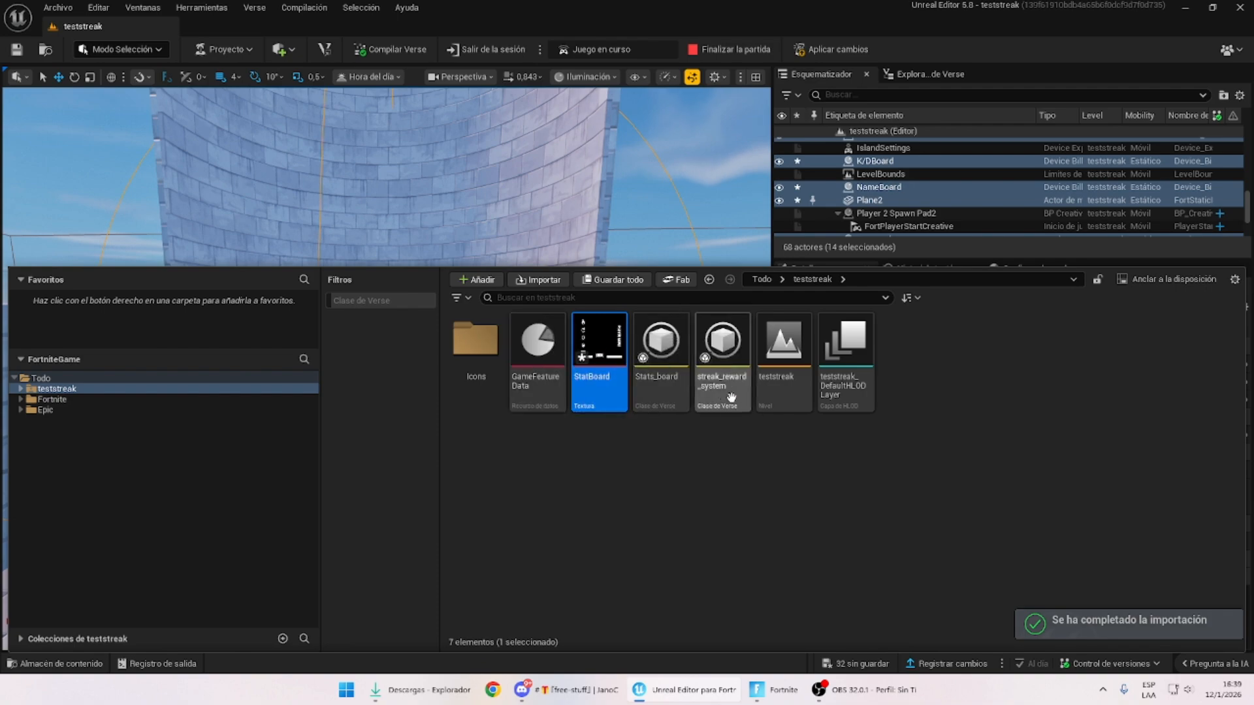
Create a material from the StatBoard texture with the default name StatBoard_Mat and open it for editing.
{"action": "right_click", "coordinate": [591, 347]}
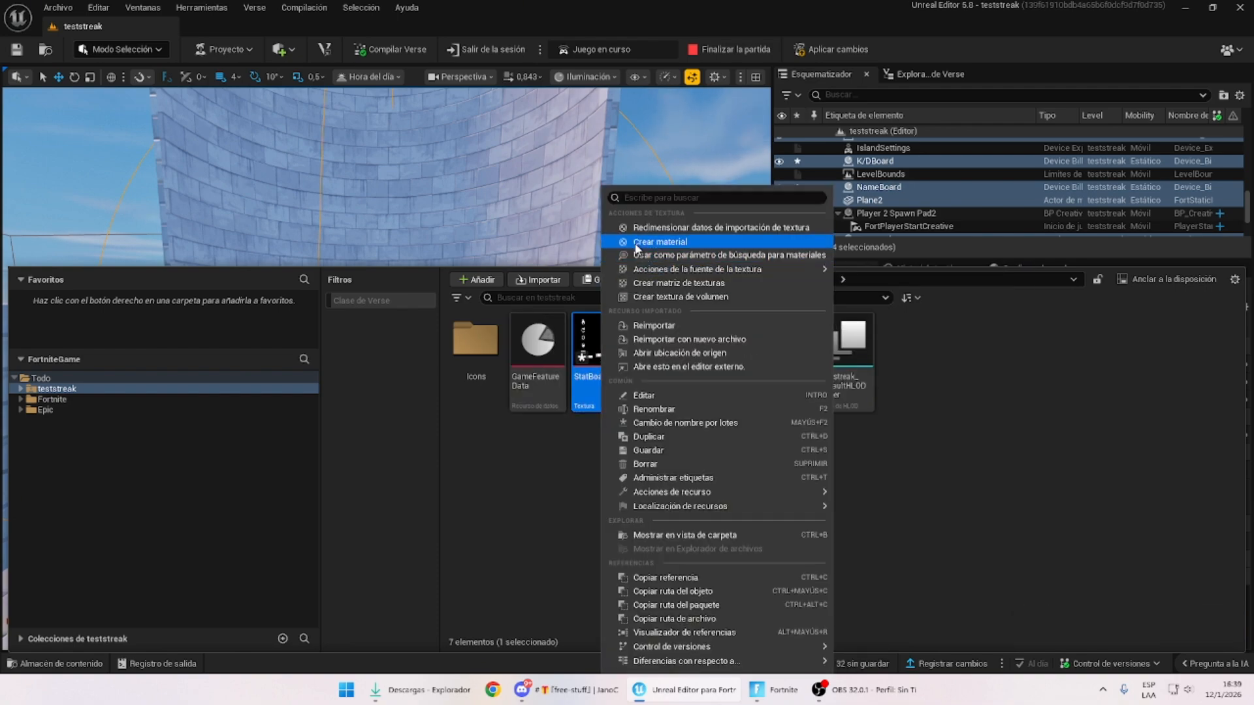
{"action": "left_click", "coordinate": [647, 241]}
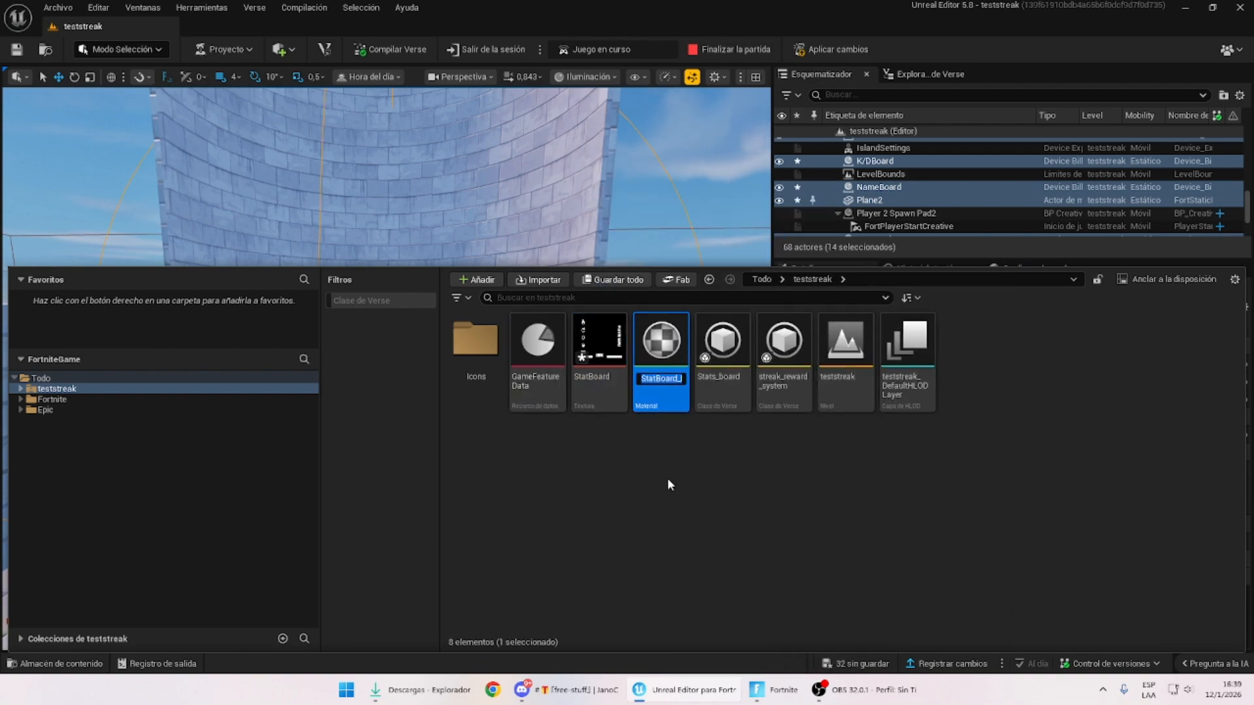
{"action": "key", "text": "Return"}
{"action": "double_click", "coordinate": [674, 370]}
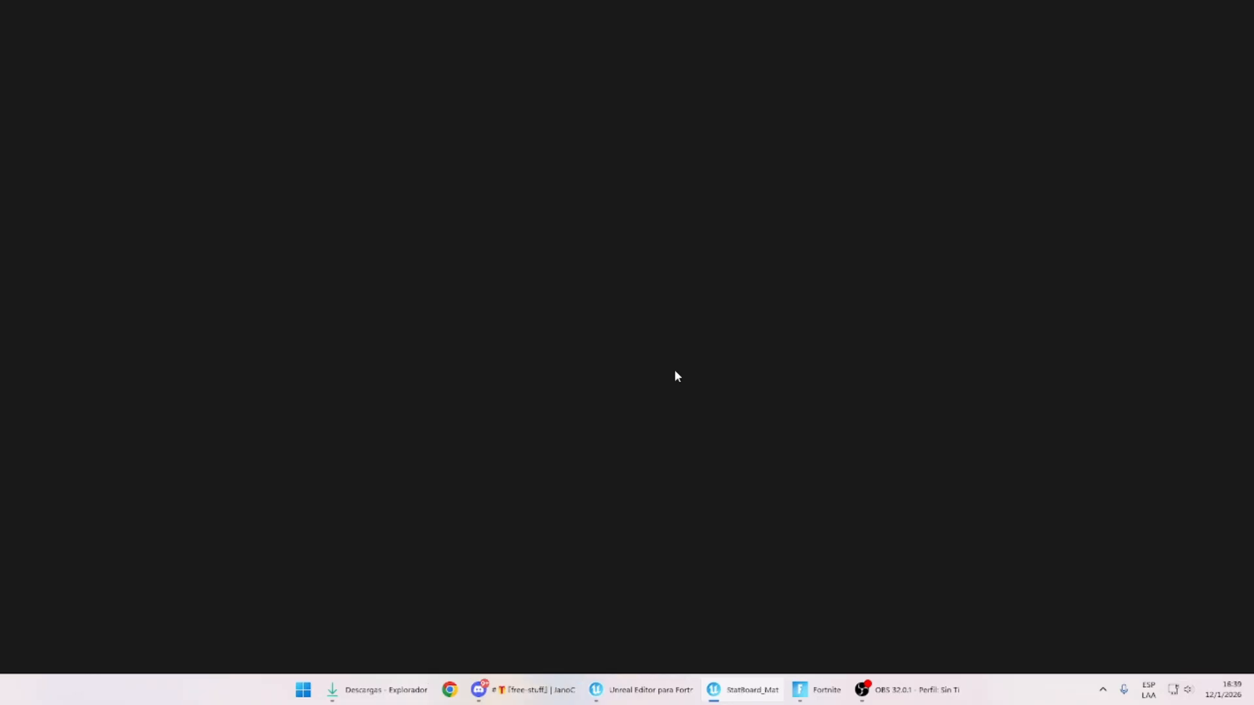
Connect the texture's alpha output to Opacity, set the material's blend mode to Translucent, then apply, save and close it.
{"action": "left_click_drag", "start_coordinate": [631, 181], "coordinate": [683, 227]}
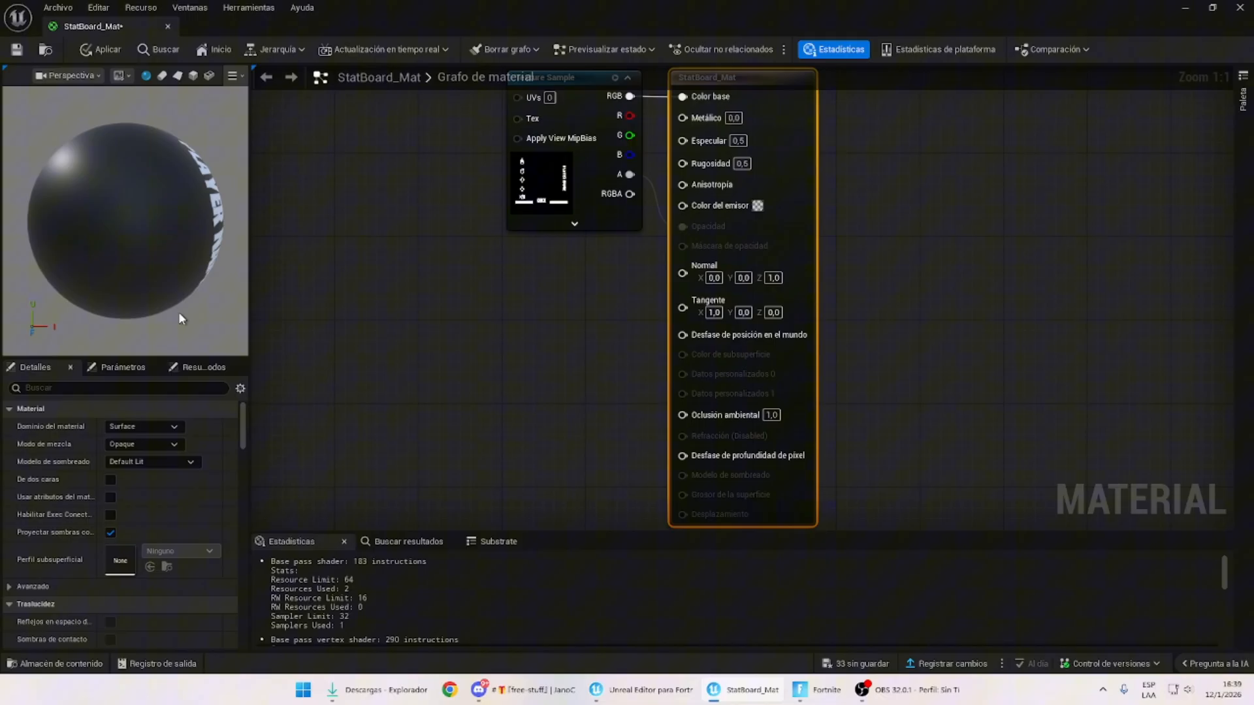
{"action": "left_click", "coordinate": [130, 445]}
{"action": "left_click", "coordinate": [138, 481]}
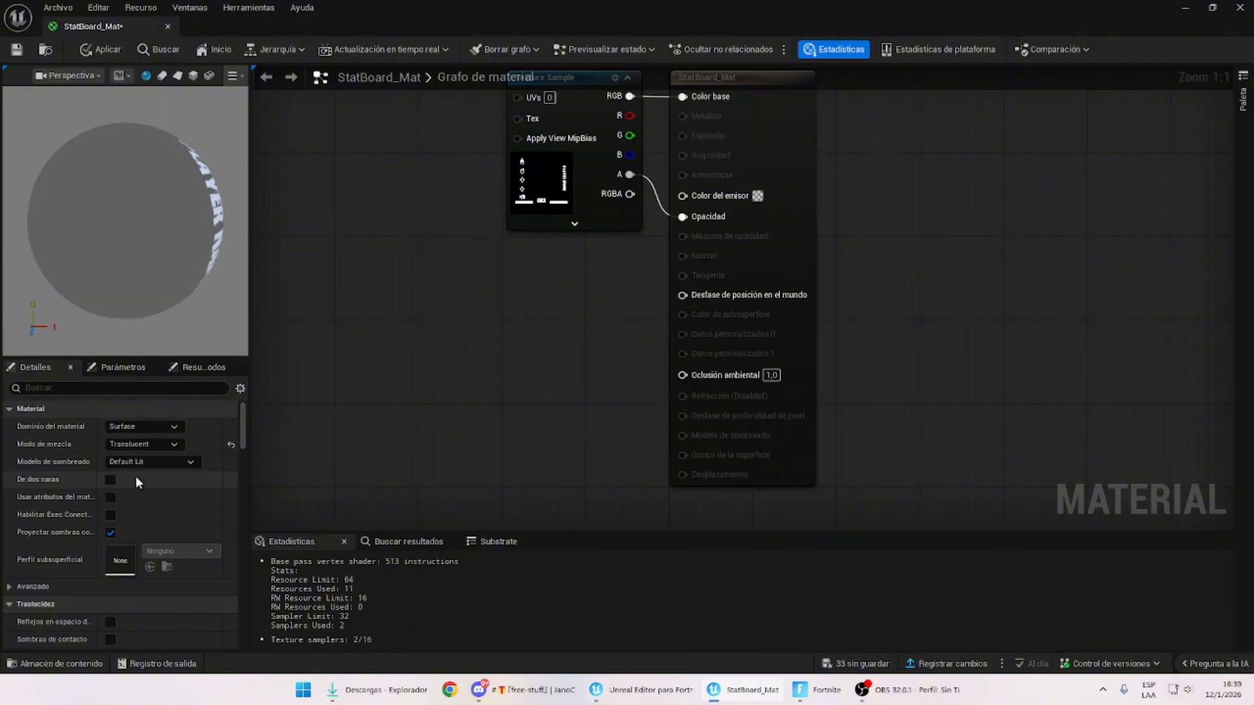
{"action": "left_click", "coordinate": [98, 58]}
{"action": "left_click", "coordinate": [17, 50]}
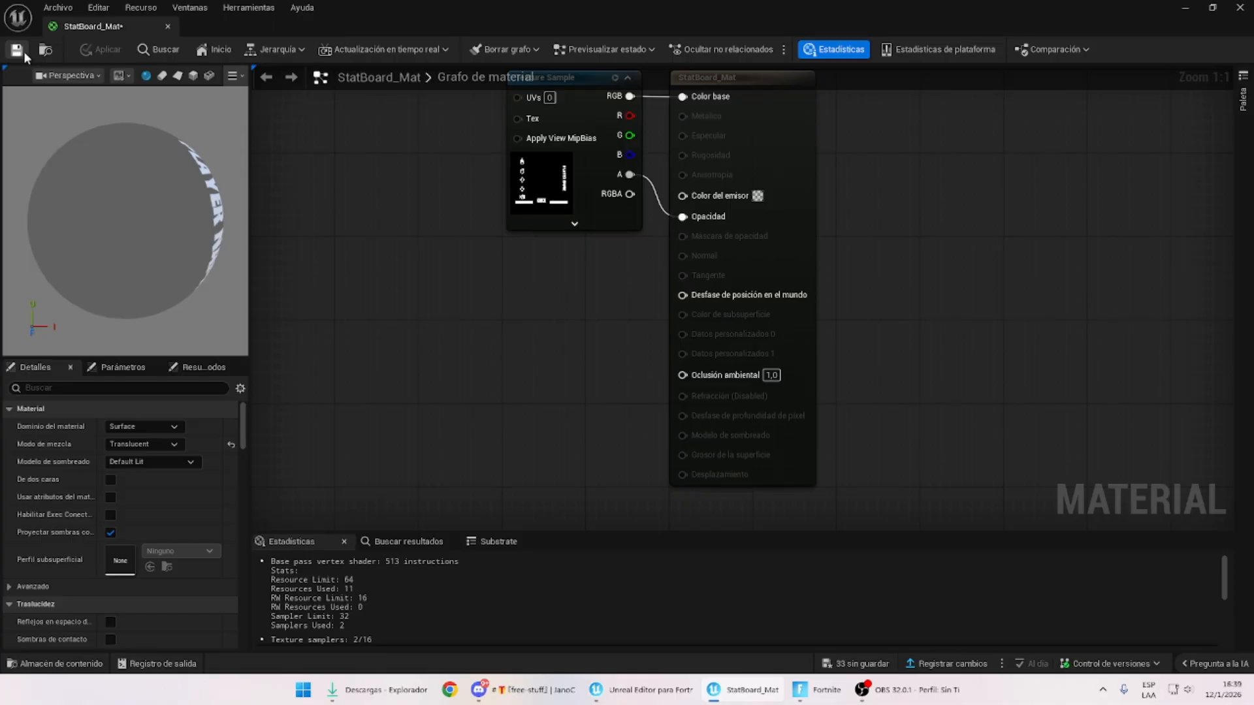
{"action": "left_click", "coordinate": [168, 26]}
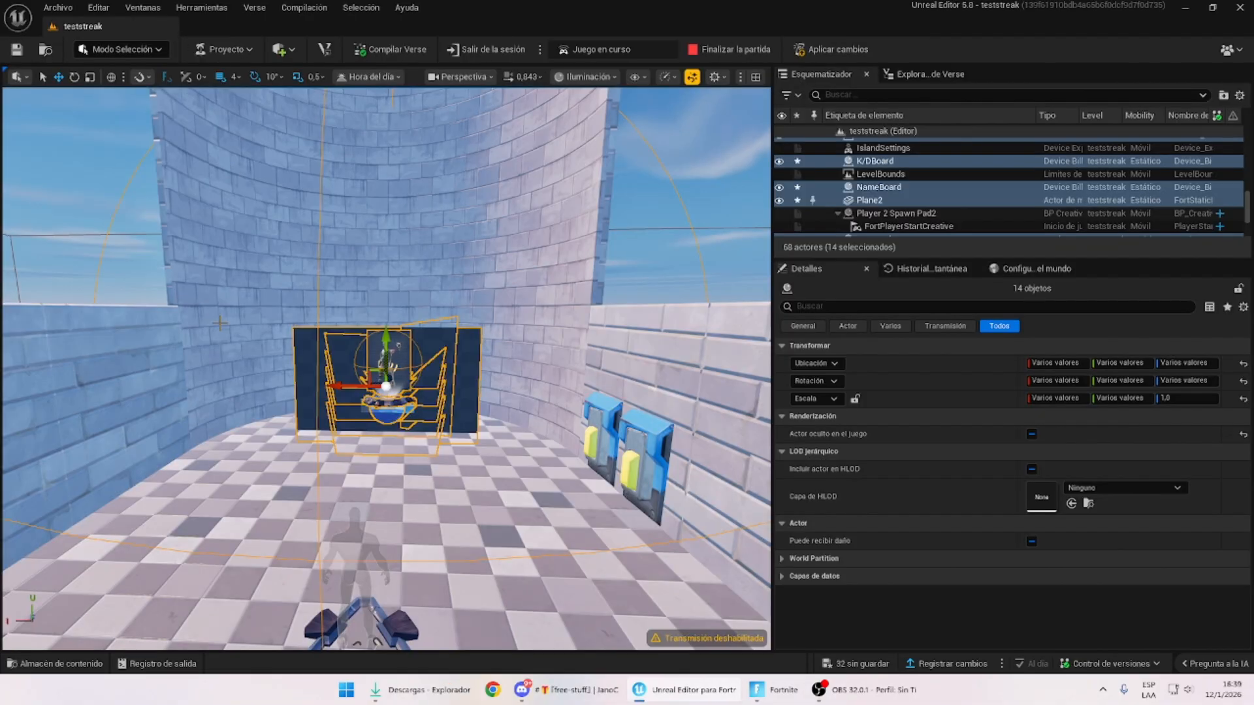
Apply the StatBoard_Mat material to the Plane2 board at the end of the hall.
{"action": "left_click", "coordinate": [305, 341]}
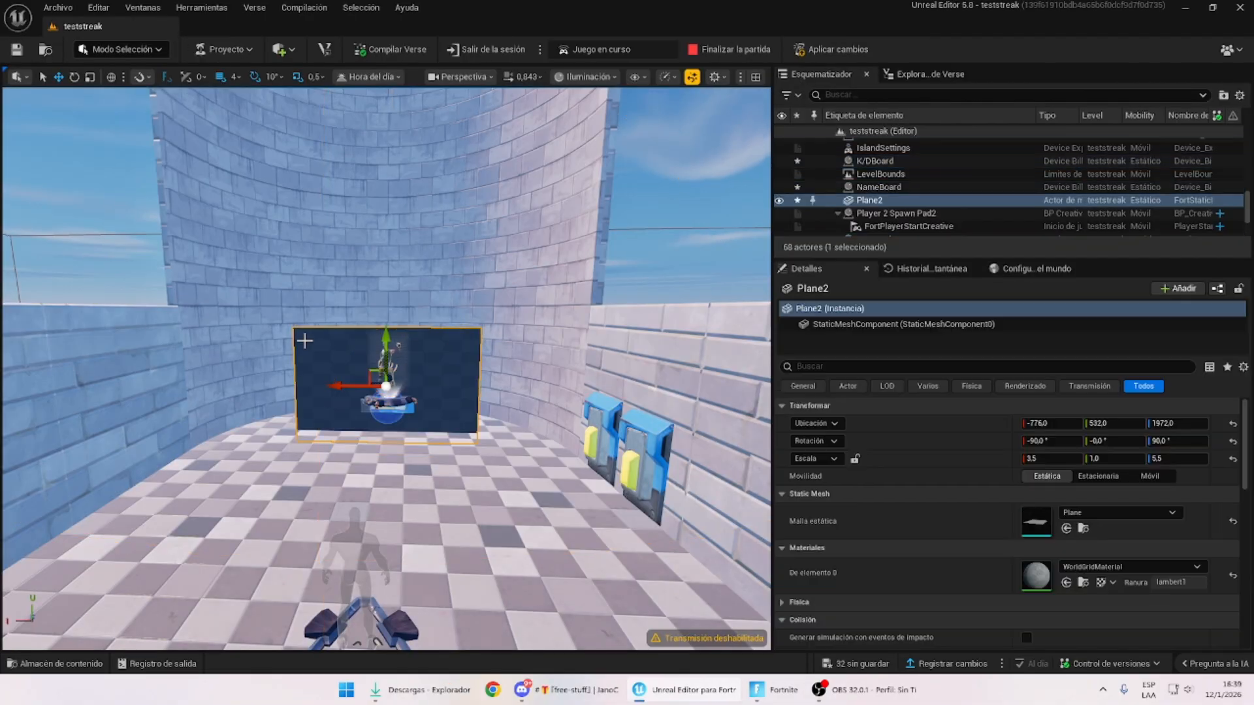
{"action": "left_click", "coordinate": [47, 662]}
{"action": "right_click_drag", "start_coordinate": [675, 226], "coordinate": [658, 278]}
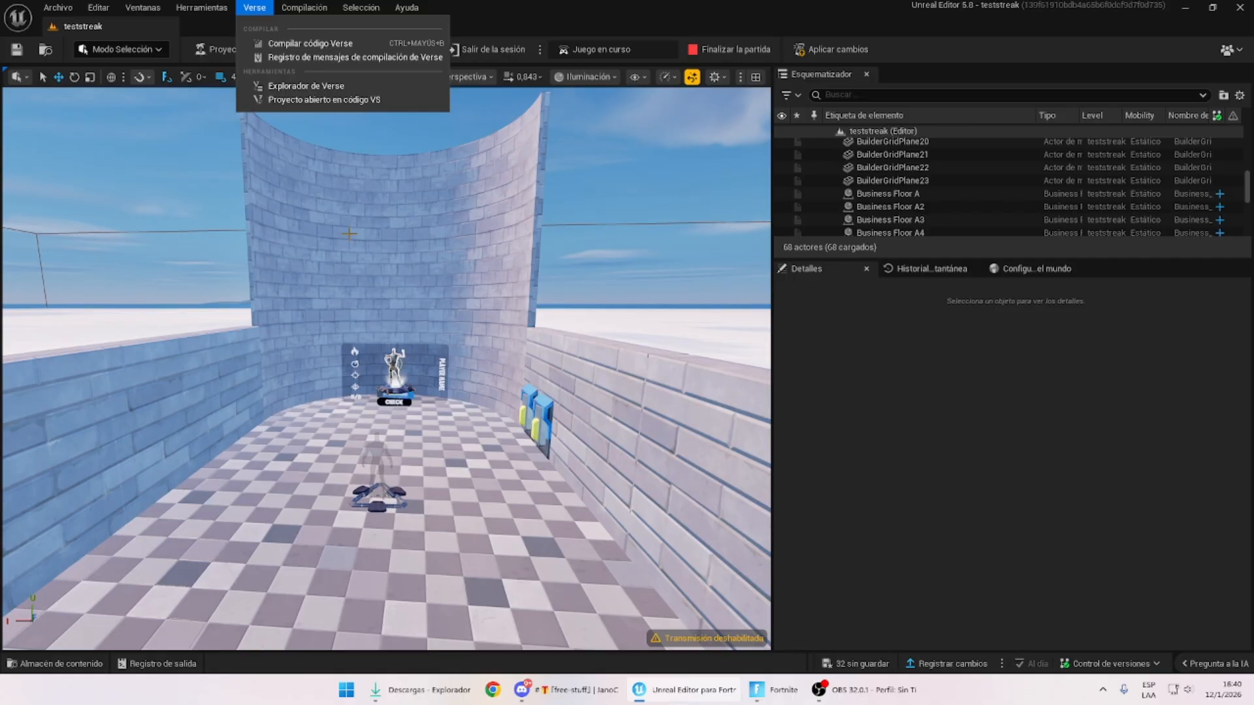
Create two blank Verse files in the teststreak project, named streak_device and stats_device.
{"action": "right_click_drag", "start_coordinate": [349, 233], "coordinate": [348, 220]}
{"action": "left_click", "coordinate": [255, 7]}
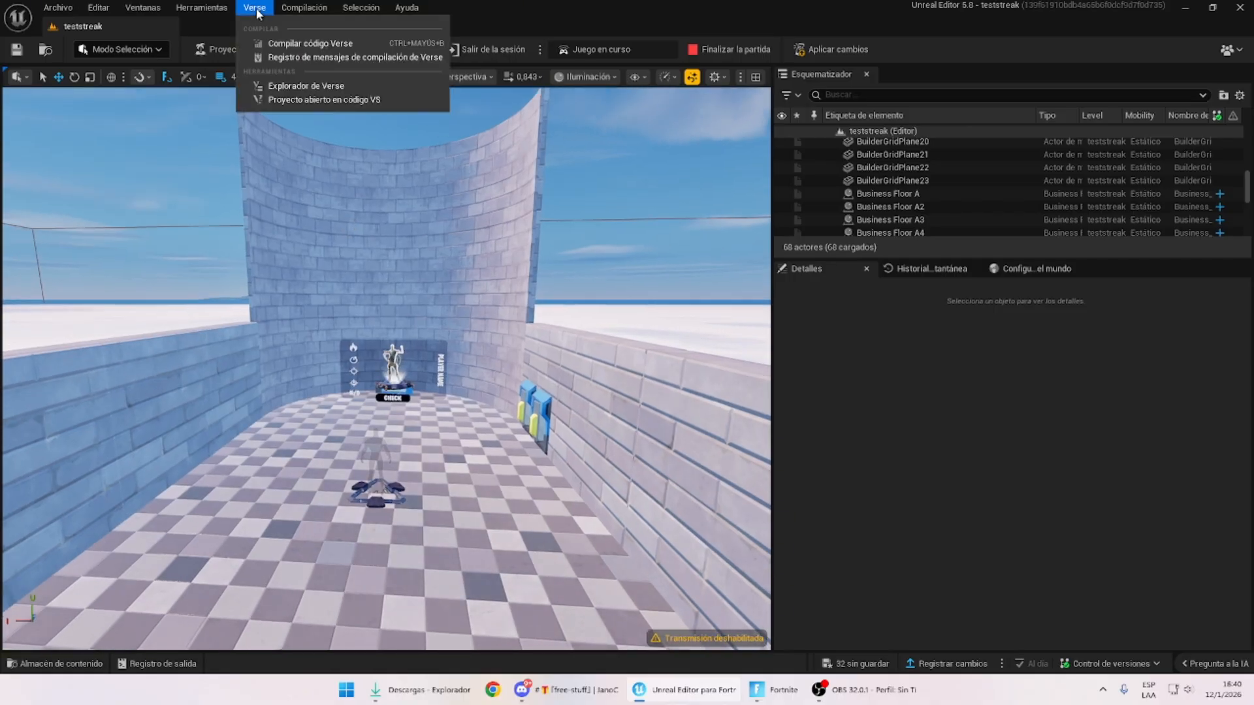
{"action": "left_click", "coordinate": [305, 86]}
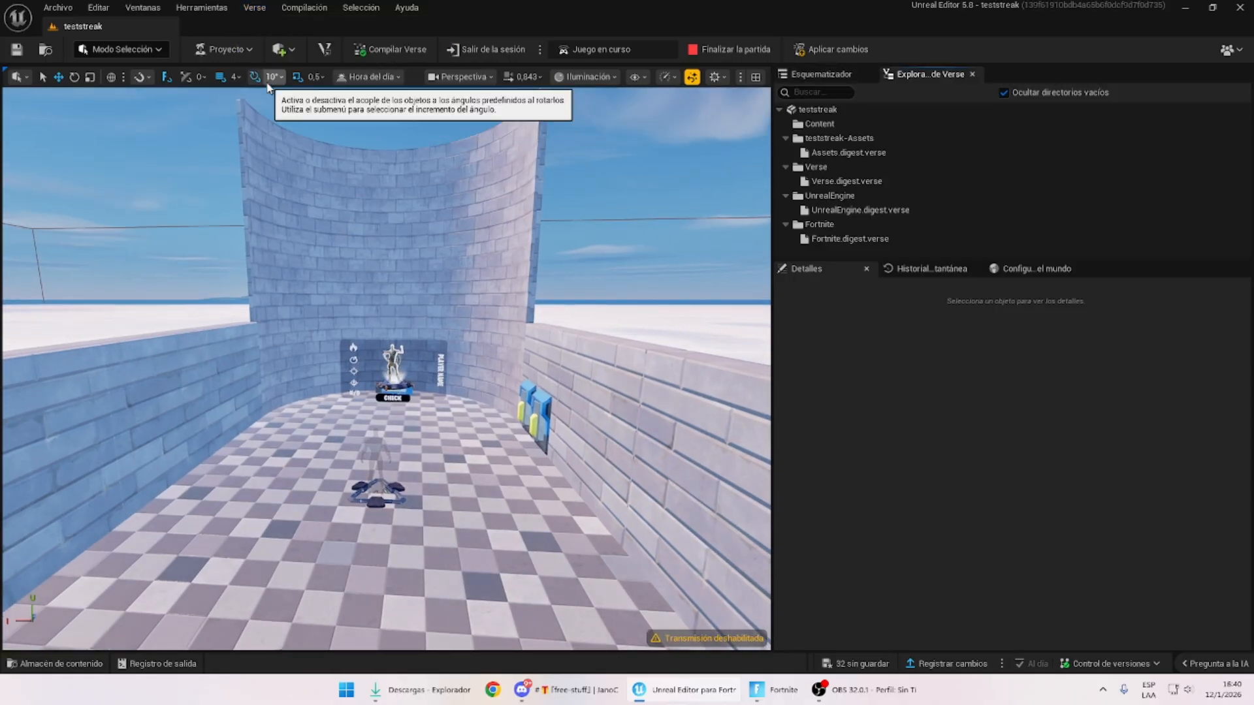
{"action": "left_click", "coordinate": [804, 106]}
{"action": "right_click", "coordinate": [808, 111]}
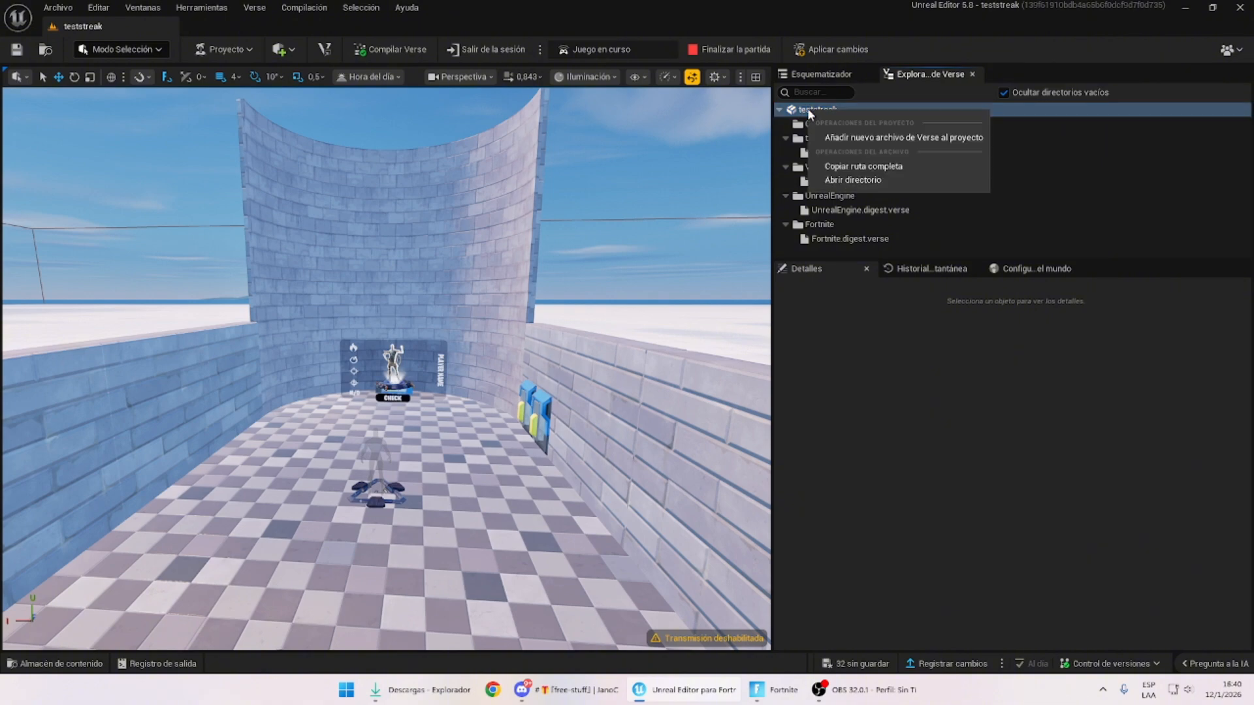
{"action": "left_click", "coordinate": [858, 136]}
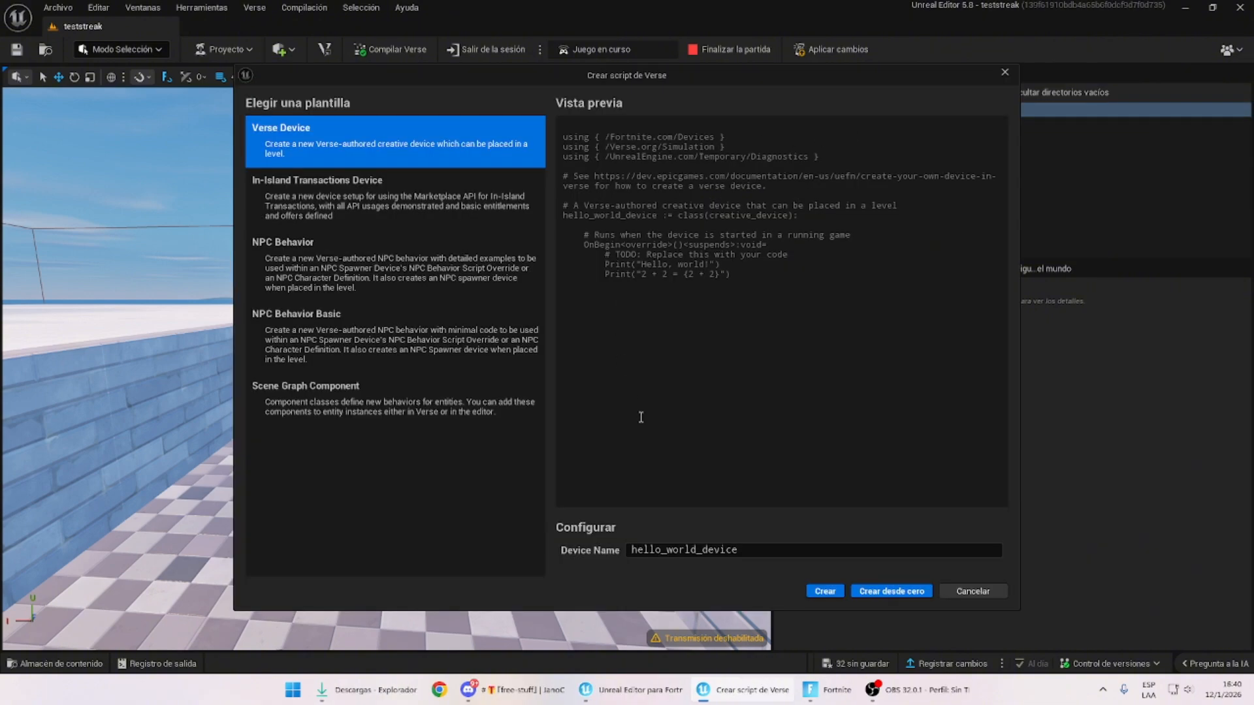
{"action": "left_click_drag", "start_coordinate": [733, 550], "coordinate": [718, 551]}
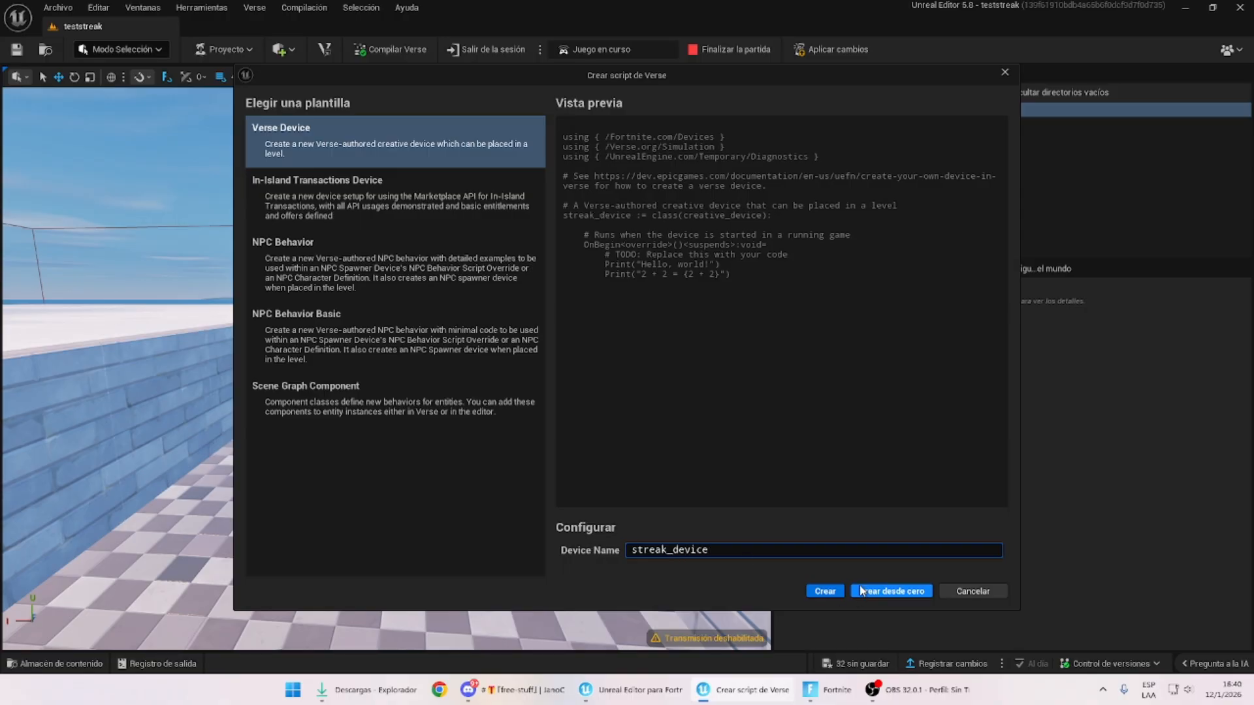
{"action": "left_click", "coordinate": [888, 592]}
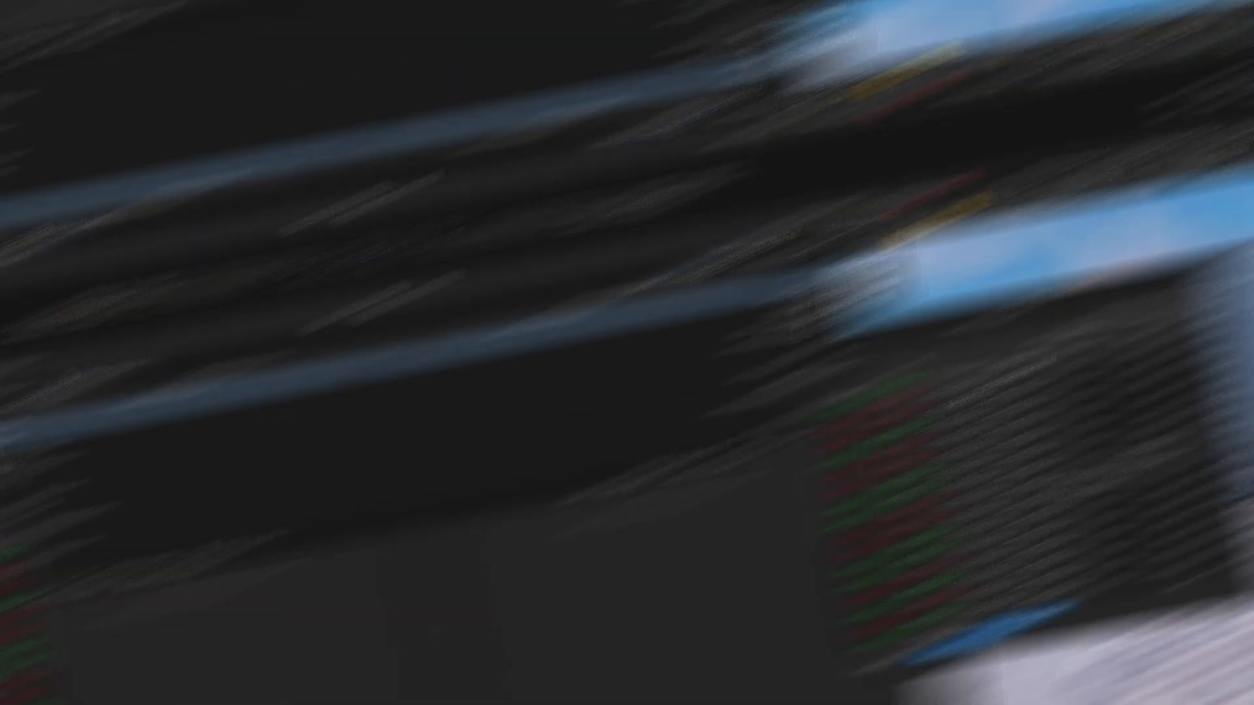
{"action": "type", "text": "tats_device"}
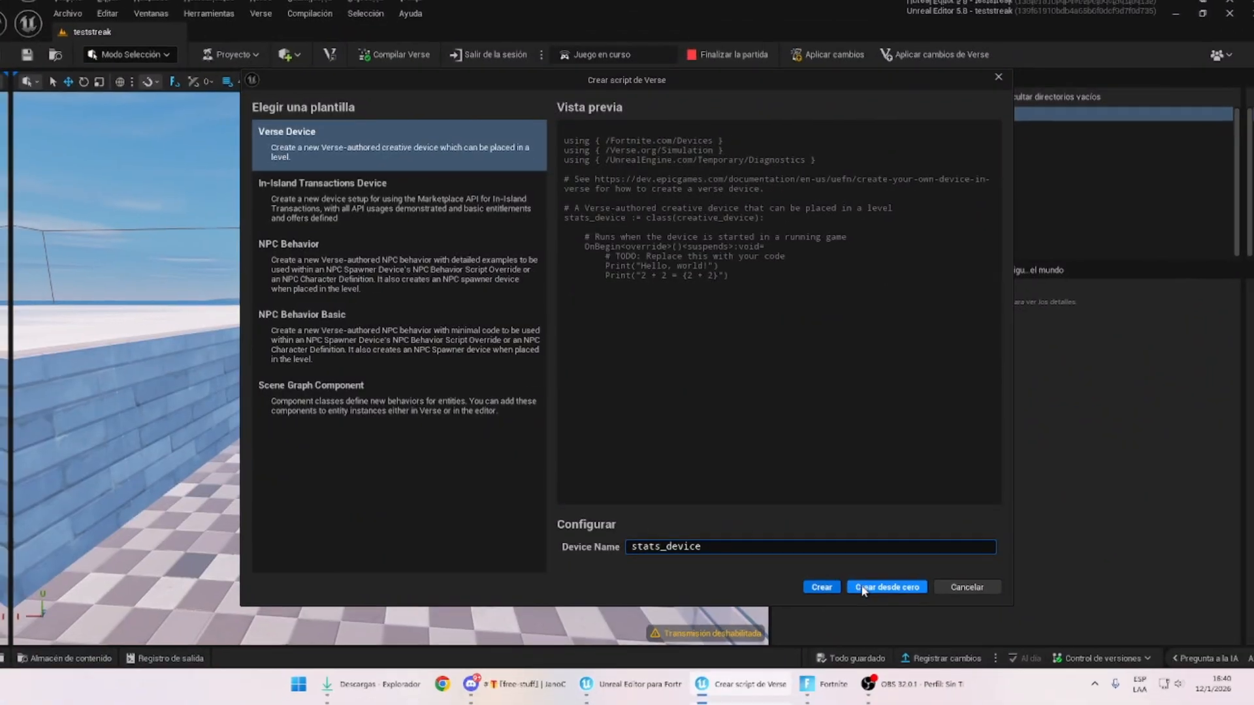
{"action": "left_click", "coordinate": [881, 591]}
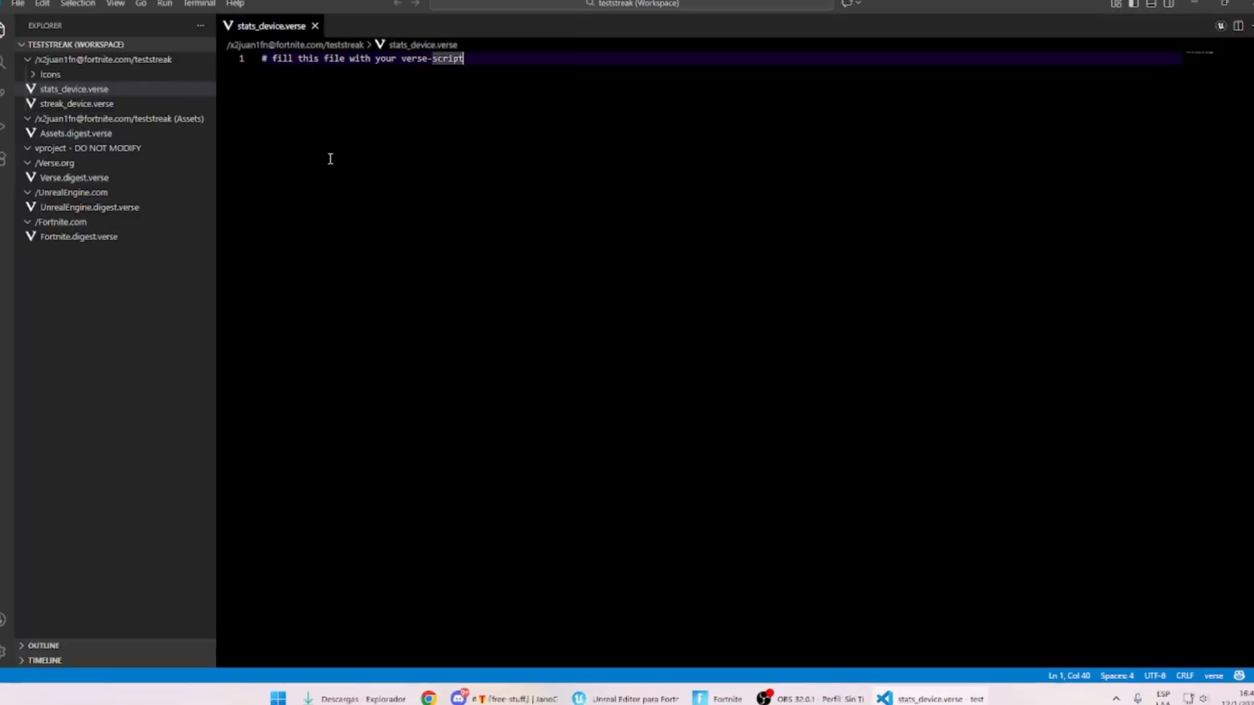
Replace the placeholder text in stats_device.verse with the copied stats board code and save the file.
{"action": "key", "text": "ctrl+a"}
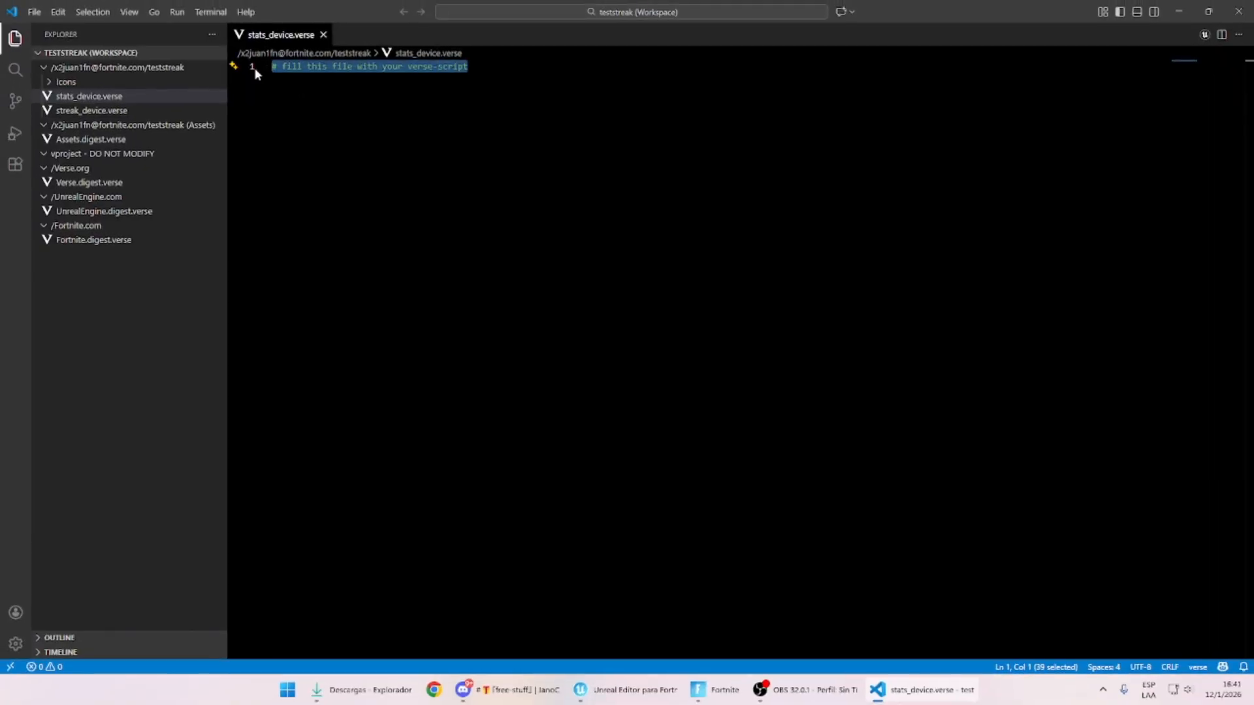
{"action": "key", "text": "Delete"}
{"action": "key", "text": "ctrl+v"}
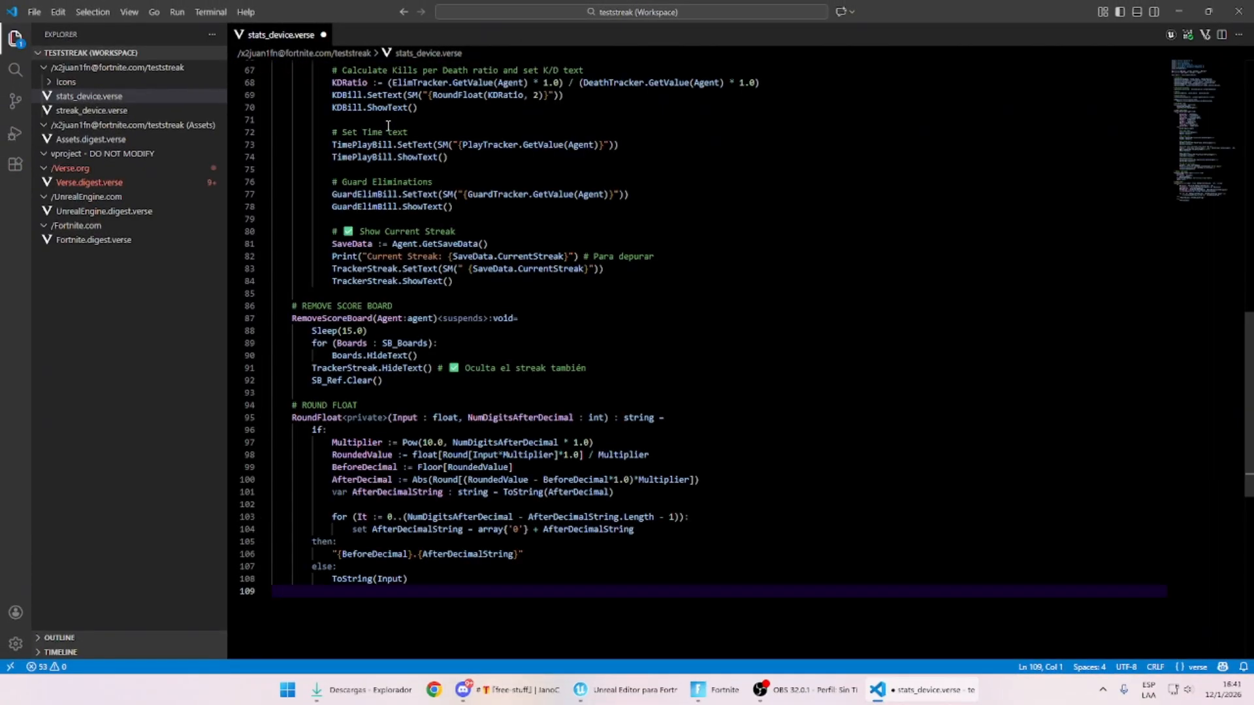
{"action": "key", "text": "ctrl+s"}
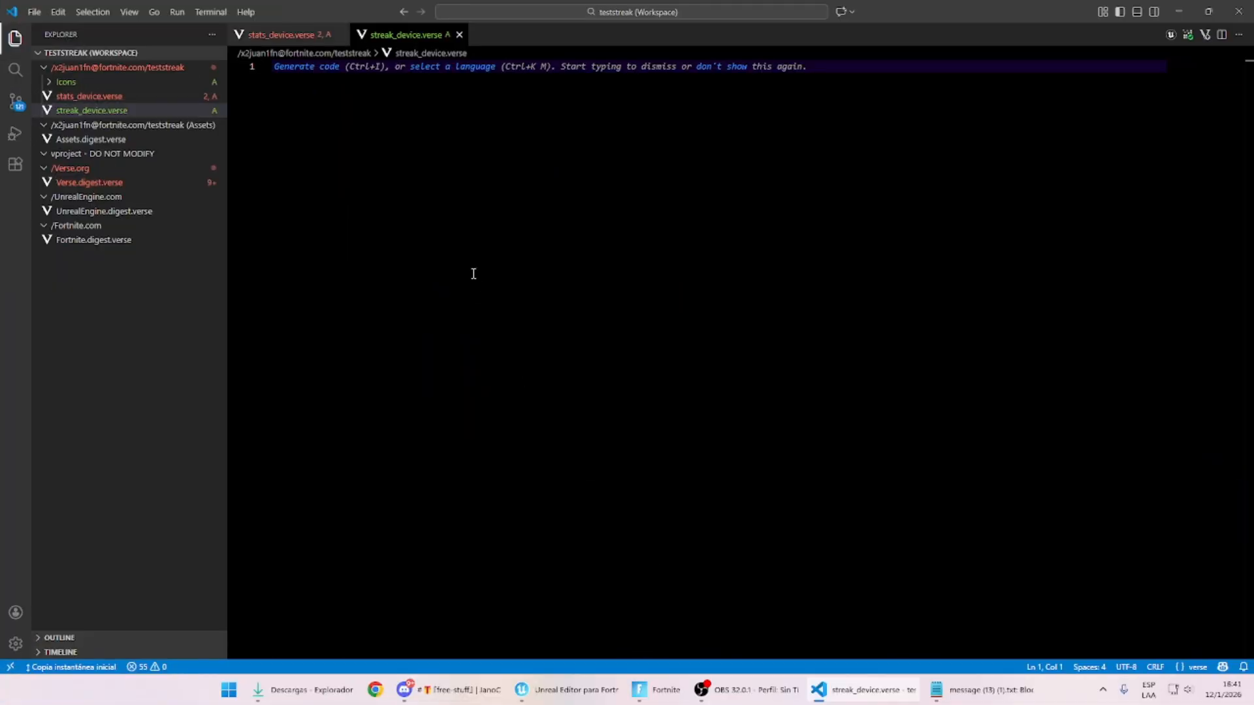
Paste the copied streak code into the empty streak_device.verse and compile the Verse code in Unreal Editor.
{"action": "key", "text": "ctrl+v"}
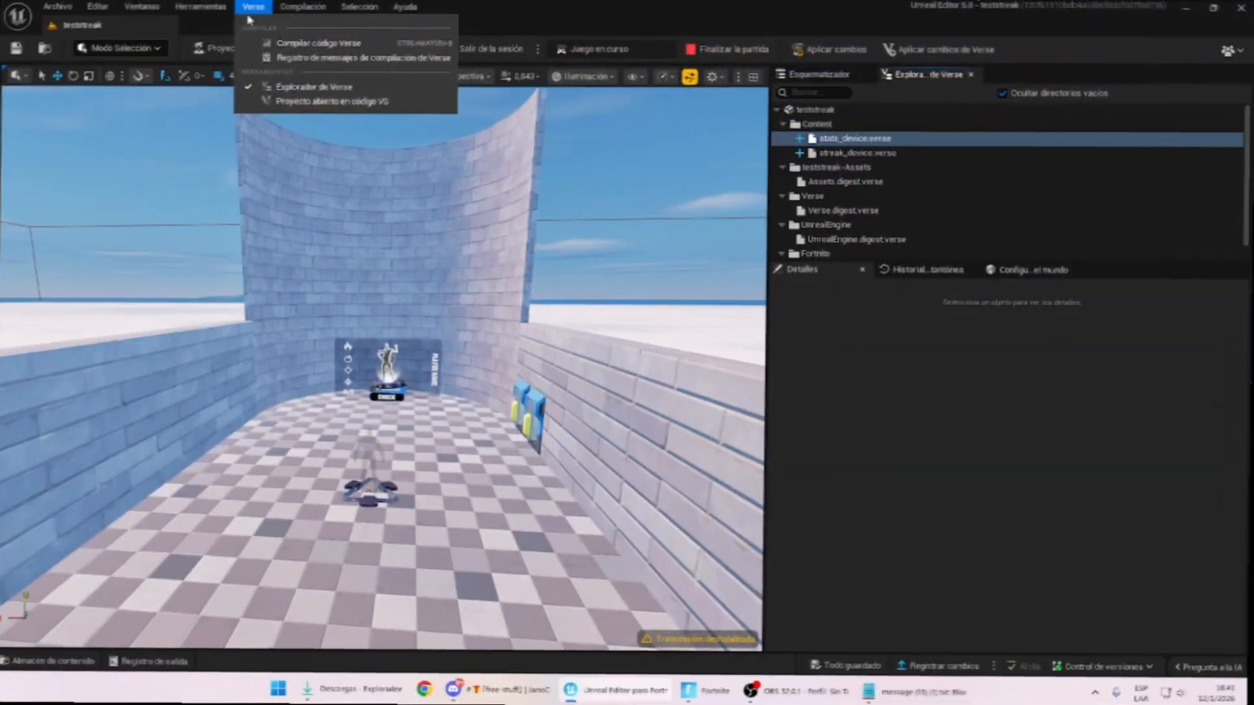
{"action": "left_click", "coordinate": [256, 39]}
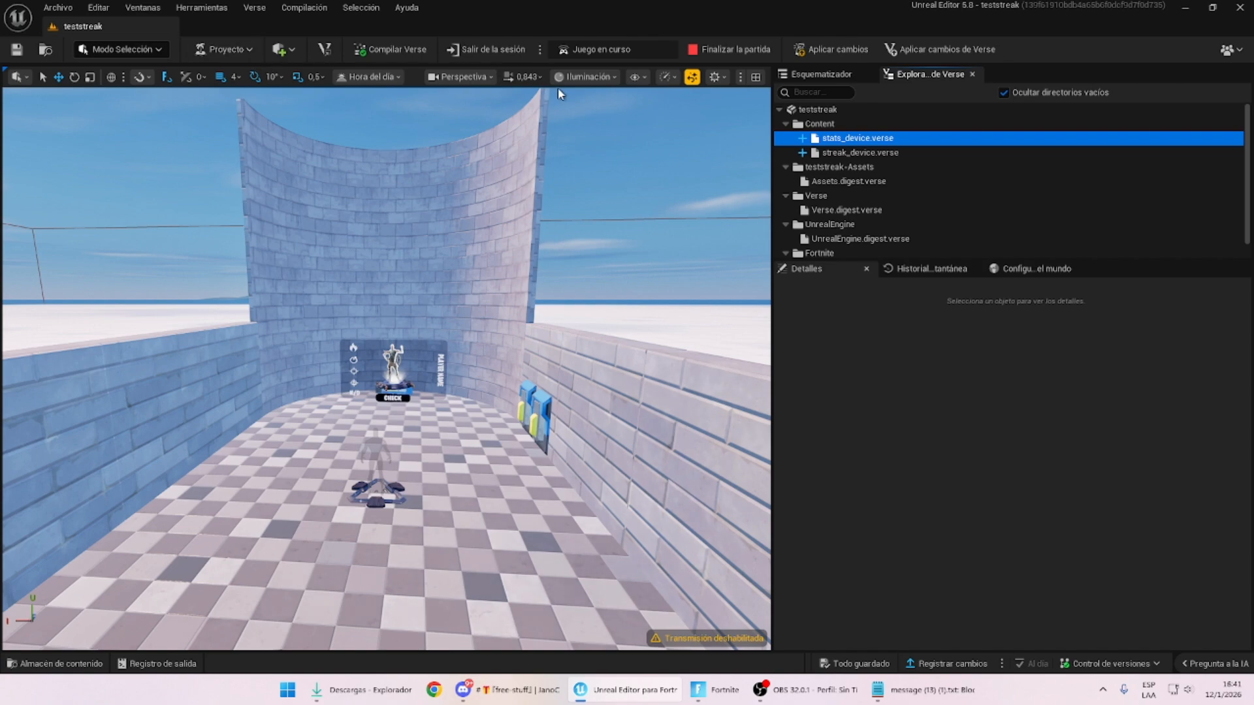
Place the Stats_board Verse device in the level on the tiled floor beside the brick wall.
{"action": "left_click", "coordinate": [62, 664]}
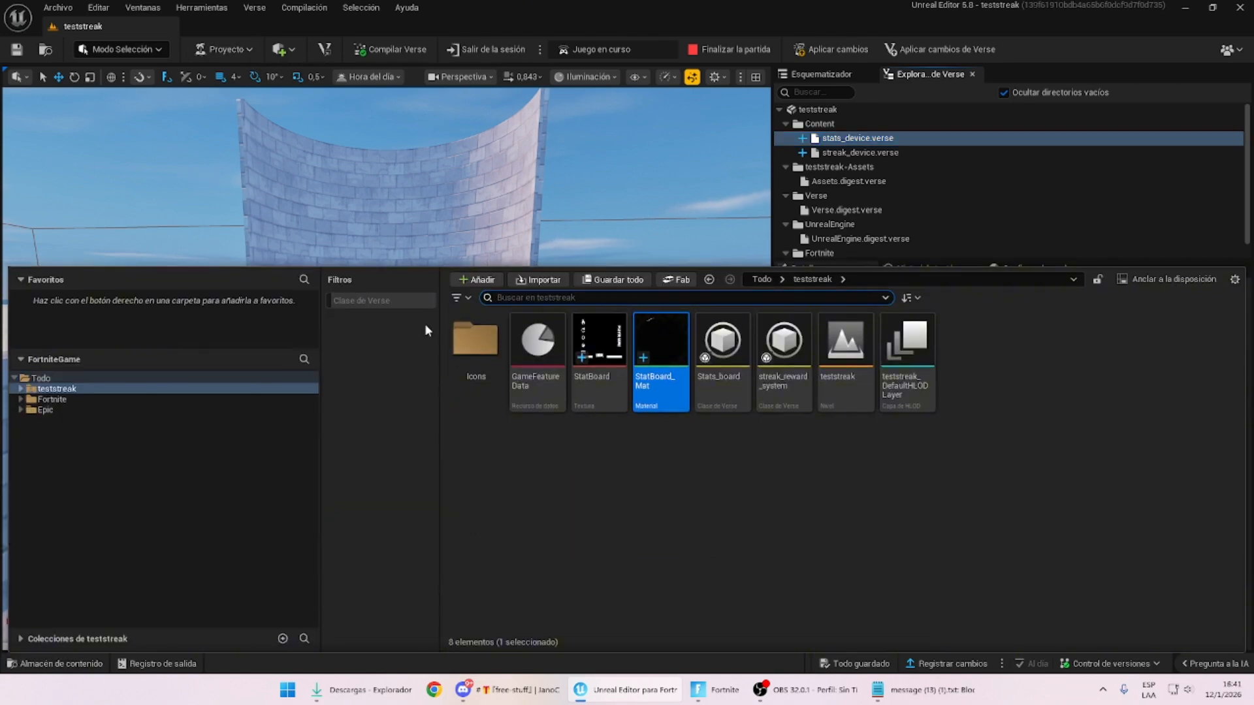
{"action": "left_click_drag", "start_coordinate": [722, 353], "coordinate": [163, 482]}
{"action": "right_click_drag", "start_coordinate": [654, 463], "coordinate": [617, 494]}
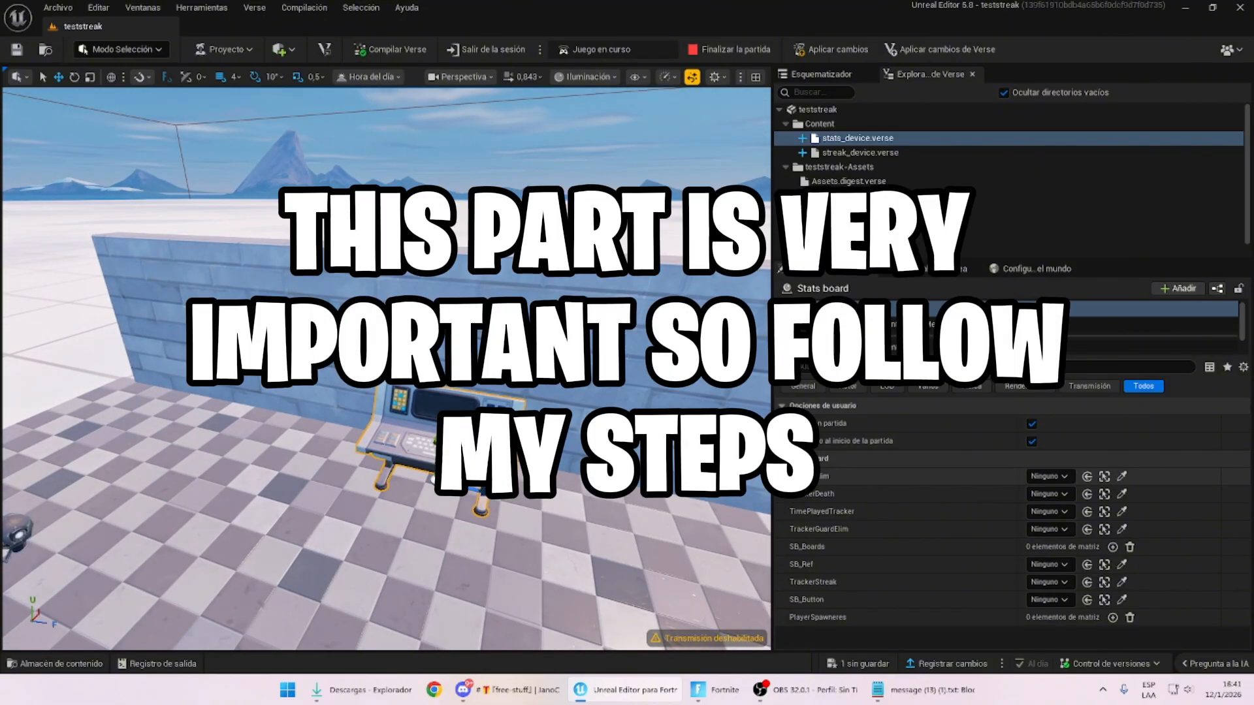
Assign Rastreador2 to the Stats board's TrackerElim and Rastreador3 to its TrackerDeath by picking the trackers on the tiled floor.
{"action": "left_click", "coordinate": [1122, 477]}
{"action": "right_click_drag", "start_coordinate": [588, 470], "coordinate": [348, 443]}
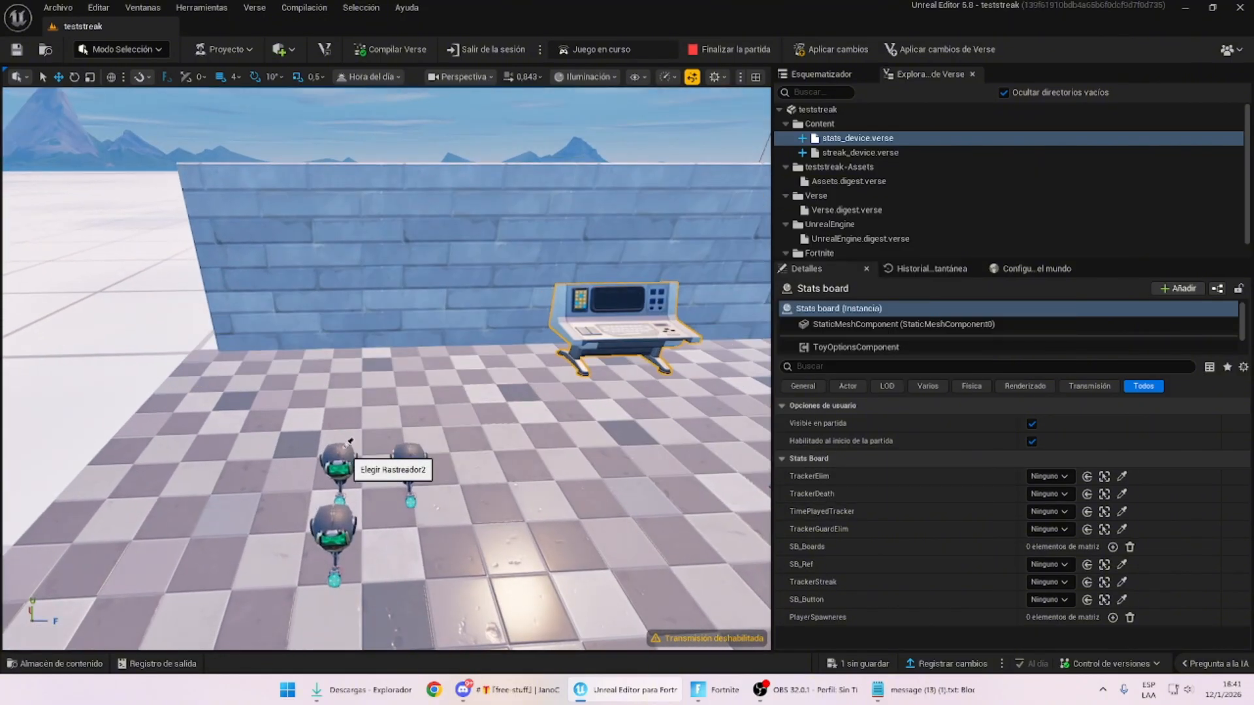
{"action": "left_click", "coordinate": [349, 446]}
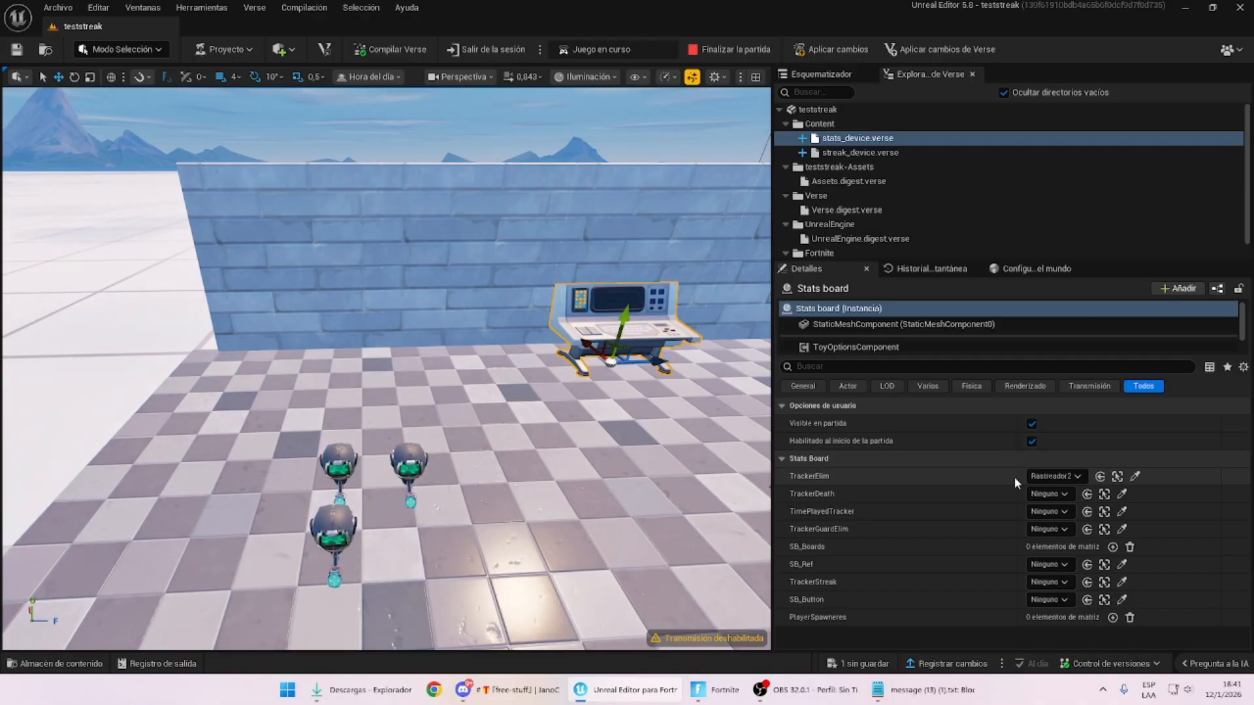
{"action": "left_click", "coordinate": [1122, 493]}
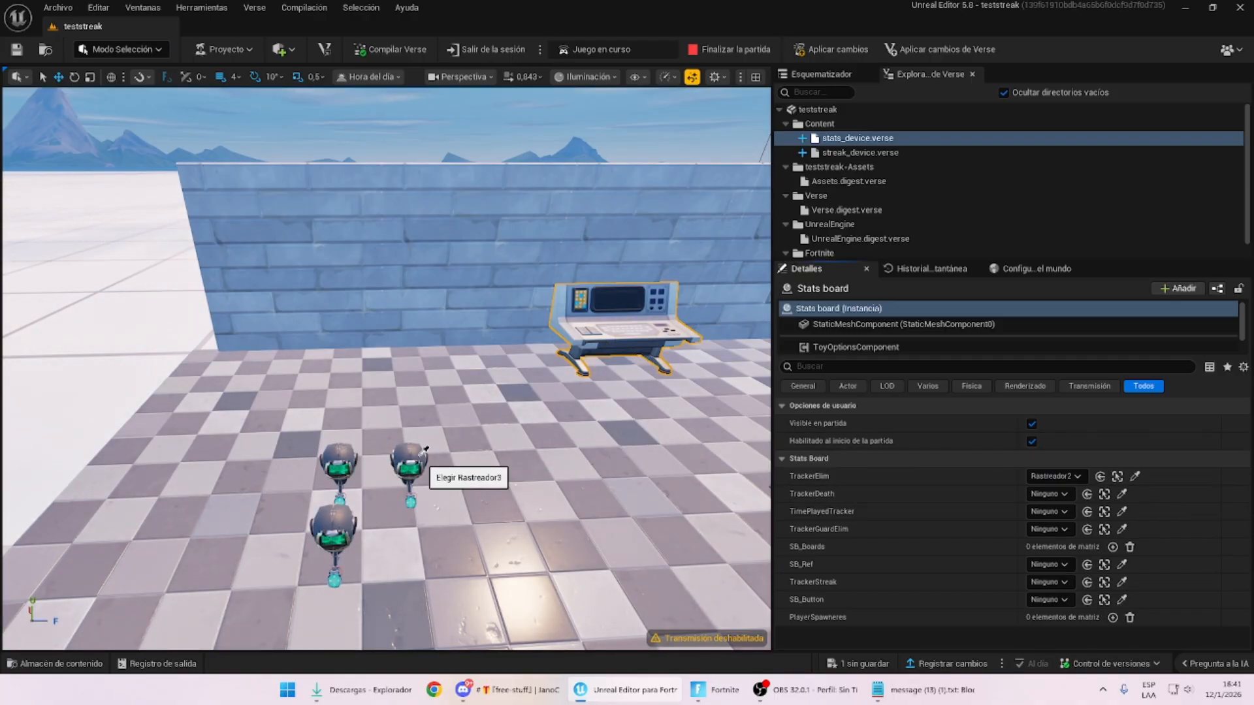
{"action": "left_click", "coordinate": [410, 465]}
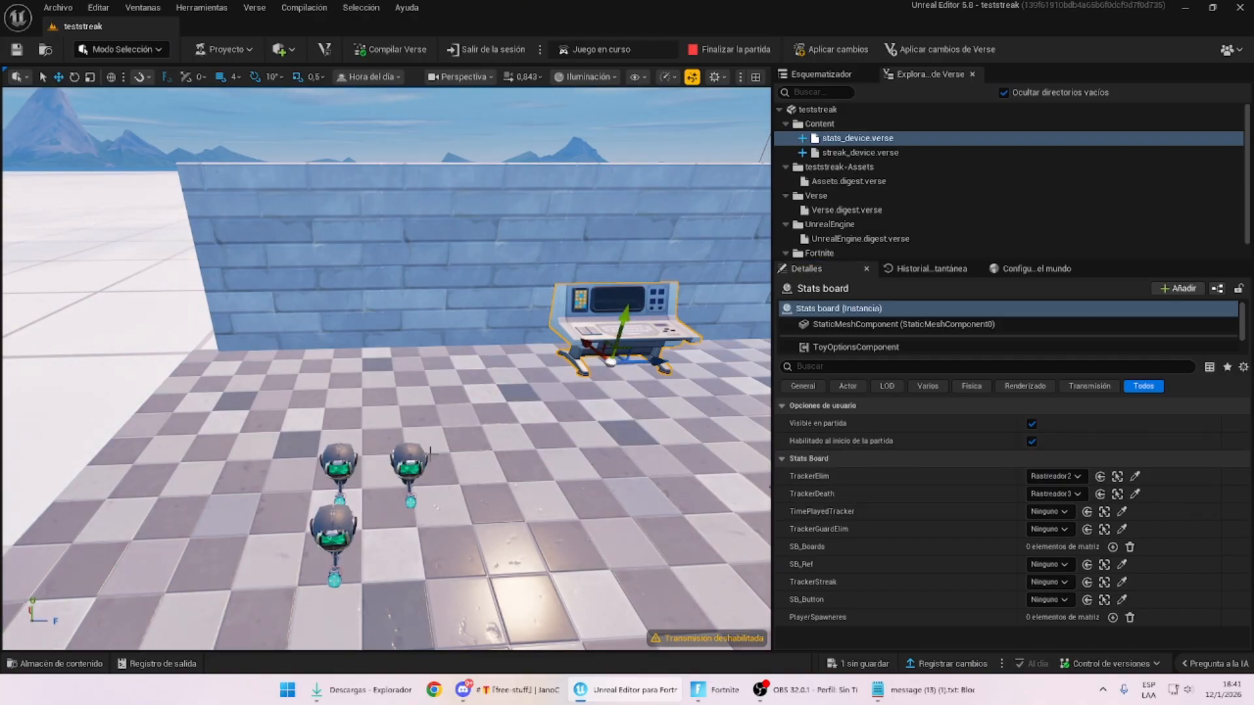
Assign the front tracker, Rastreador, to the Stats board's TimePlayedTracker and check which statistic that tracker records.
{"action": "left_click", "coordinate": [1121, 512]}
{"action": "left_click", "coordinate": [331, 519]}
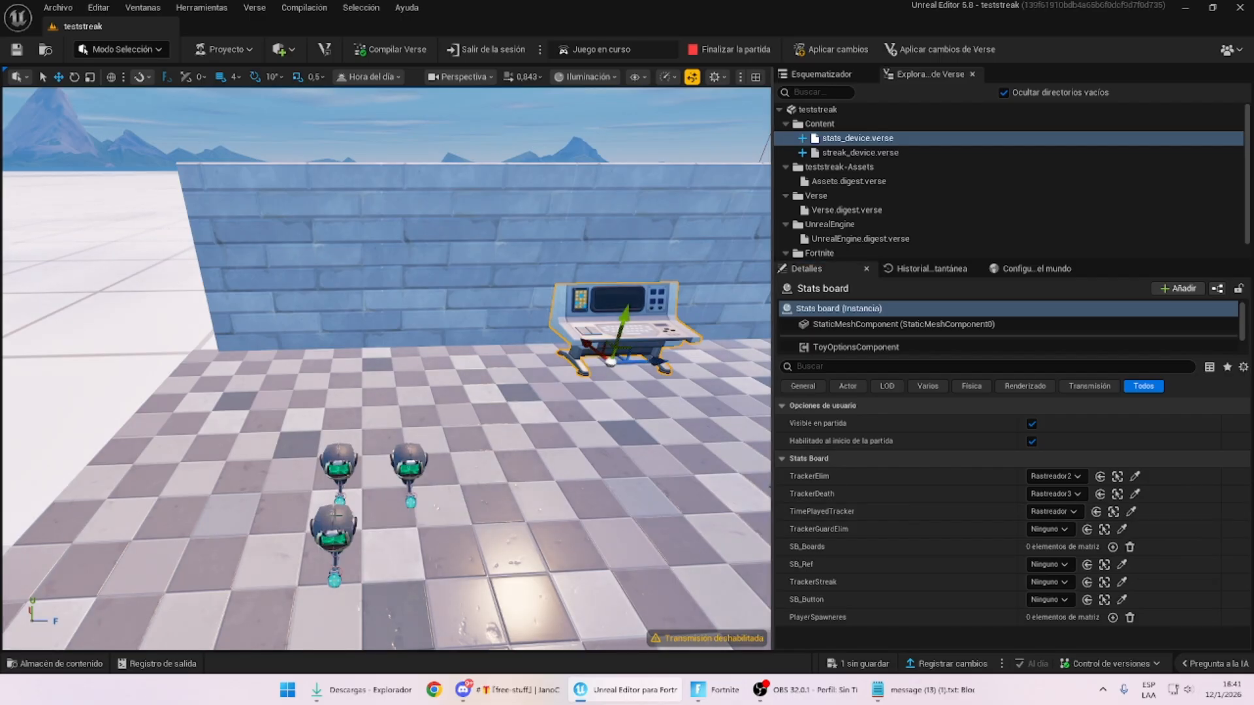
{"action": "left_click", "coordinate": [335, 515]}
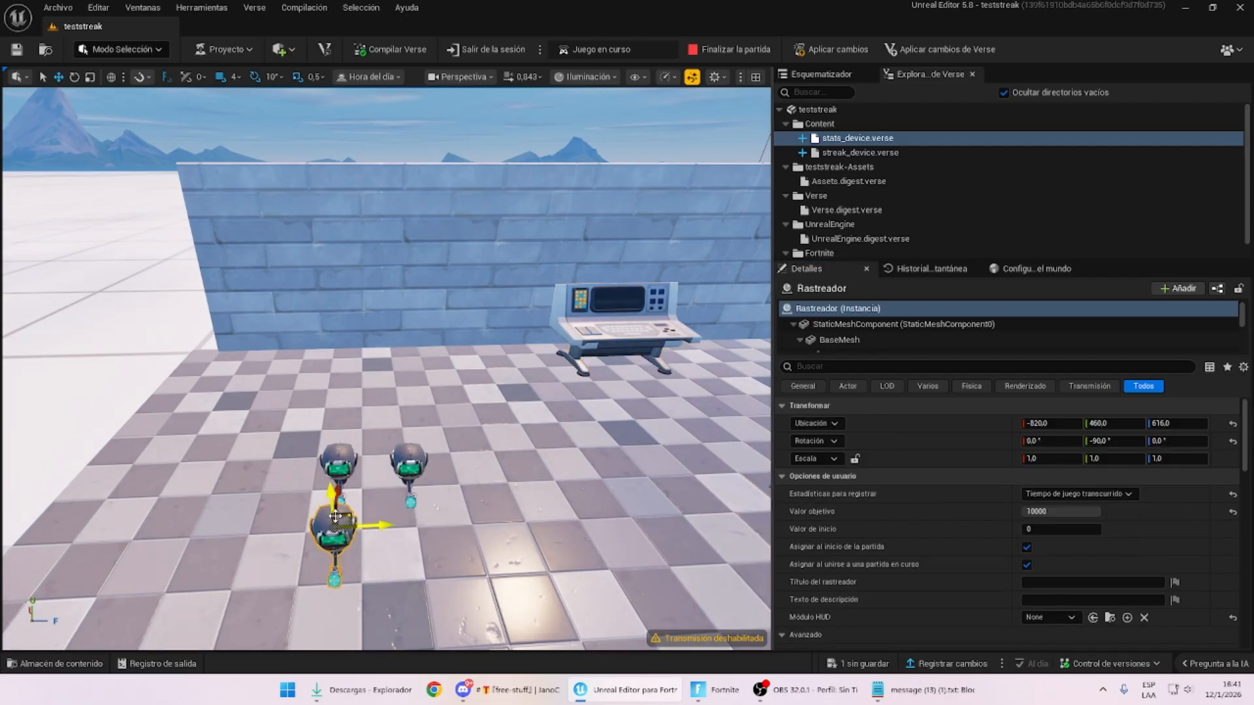
{"action": "left_click", "coordinate": [615, 322]}
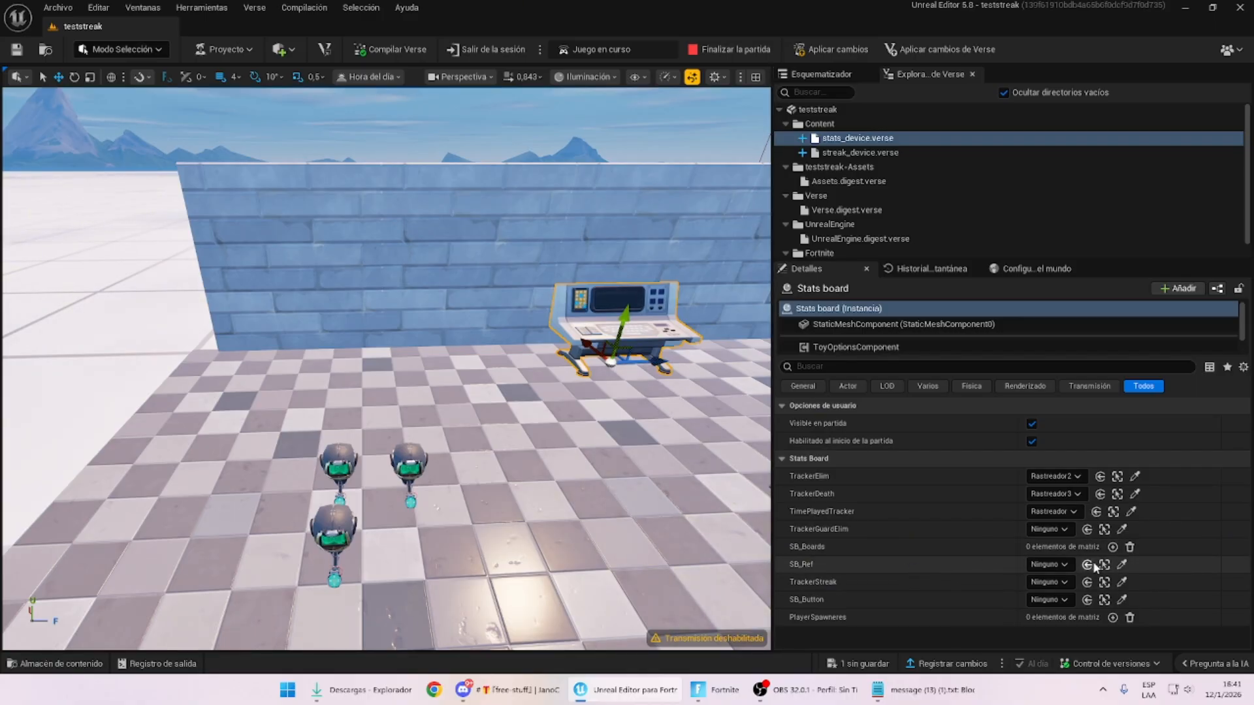
Add five elements to the Stats board's SB_Boards array.
{"action": "left_click", "coordinate": [1113, 547]}
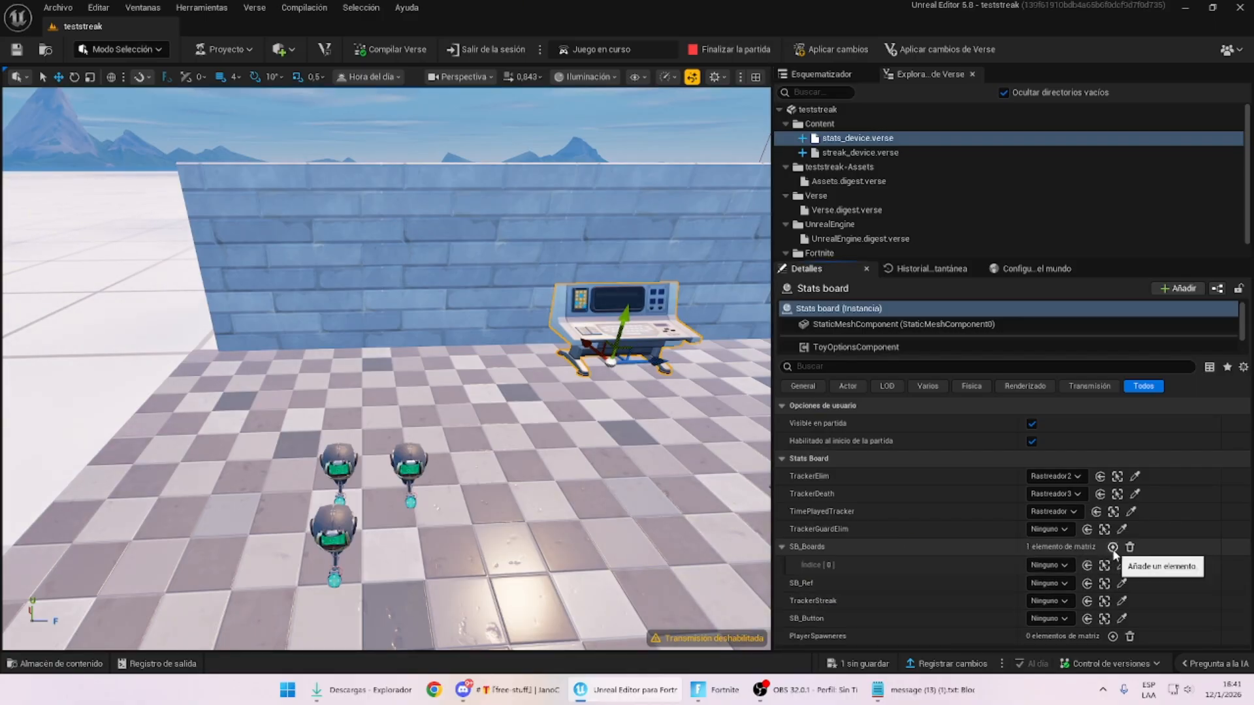
{"action": "left_click", "coordinate": [1113, 548]}
{"action": "left_click", "coordinate": [1108, 548]}
{"action": "left_click", "coordinate": [1109, 548]}
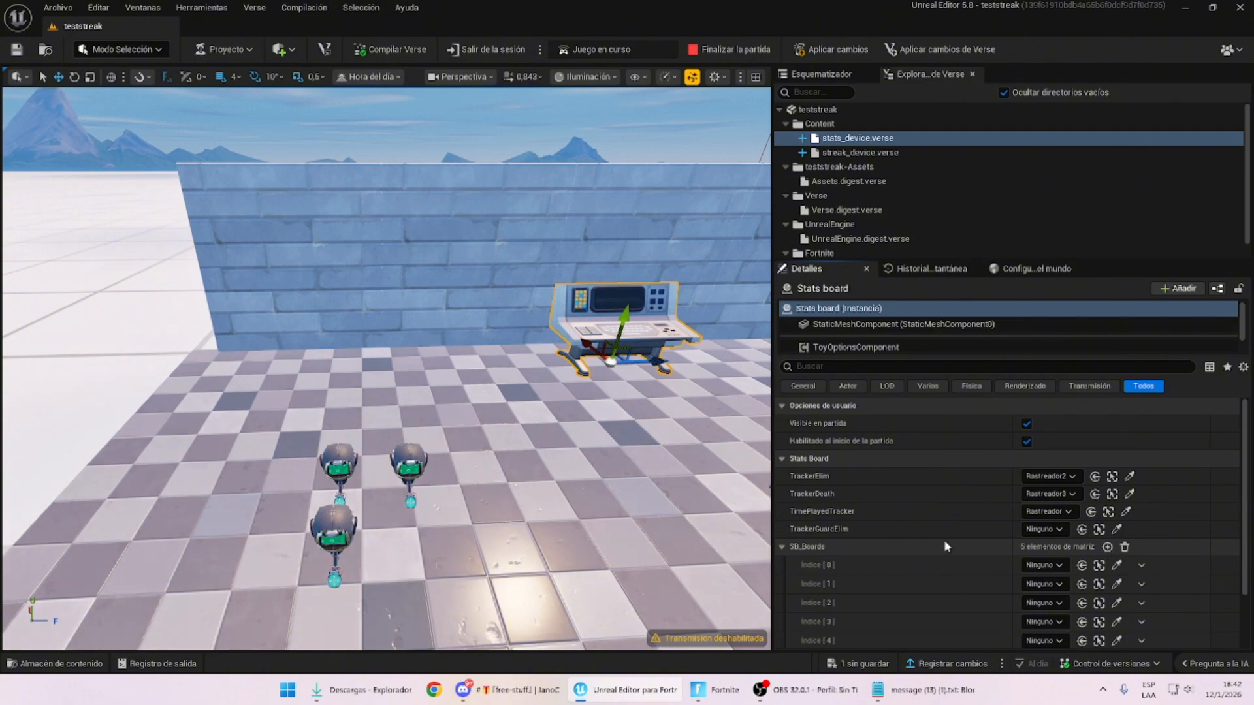
Set SB_Boards index 0 to NameBoard and index 1 to ElimBoard.
{"action": "scroll", "coordinate": [947, 542], "scroll_direction": "down", "scroll_amount": 2}
{"action": "left_click", "coordinate": [1049, 526]}
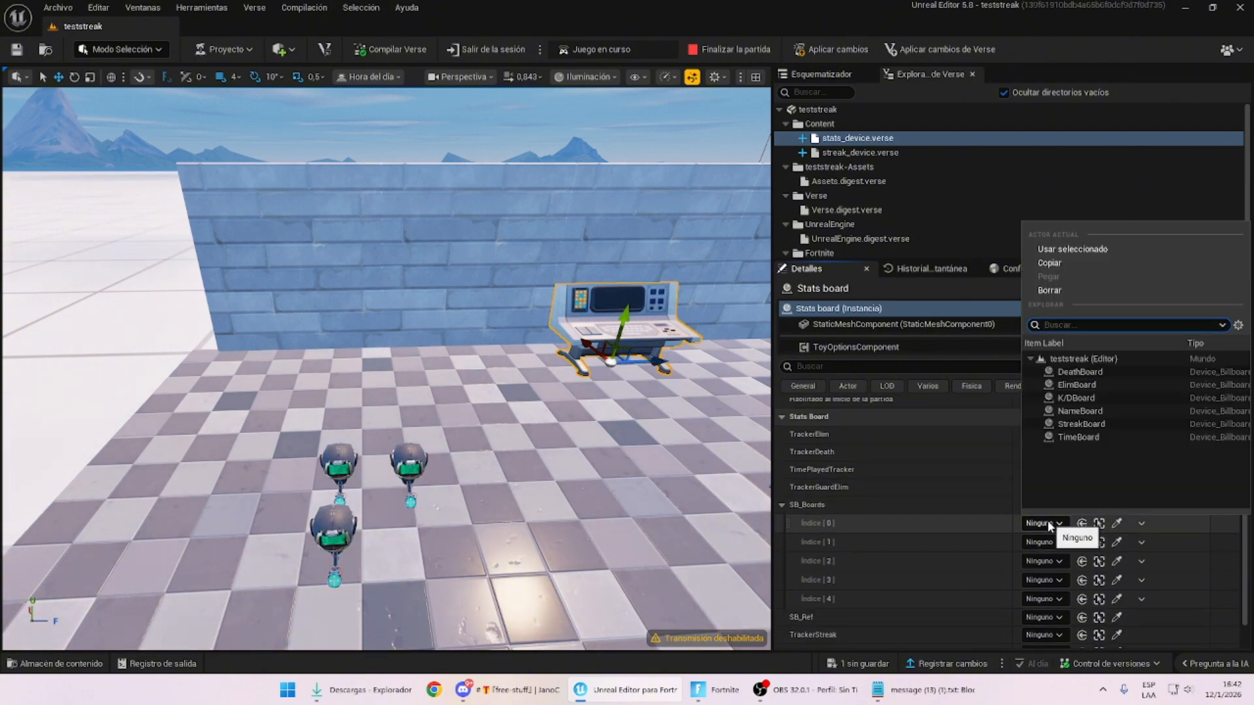
{"action": "left_click", "coordinate": [1076, 385]}
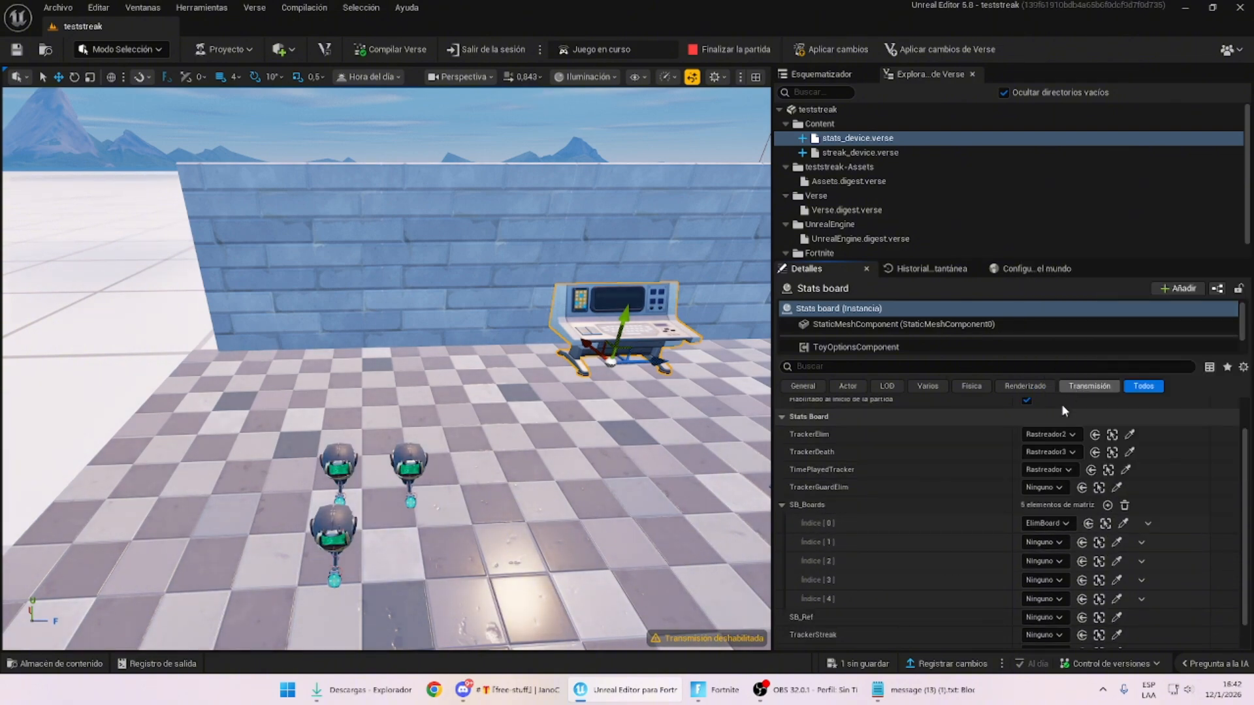
{"action": "left_click", "coordinate": [1047, 524]}
{"action": "left_click", "coordinate": [1075, 411]}
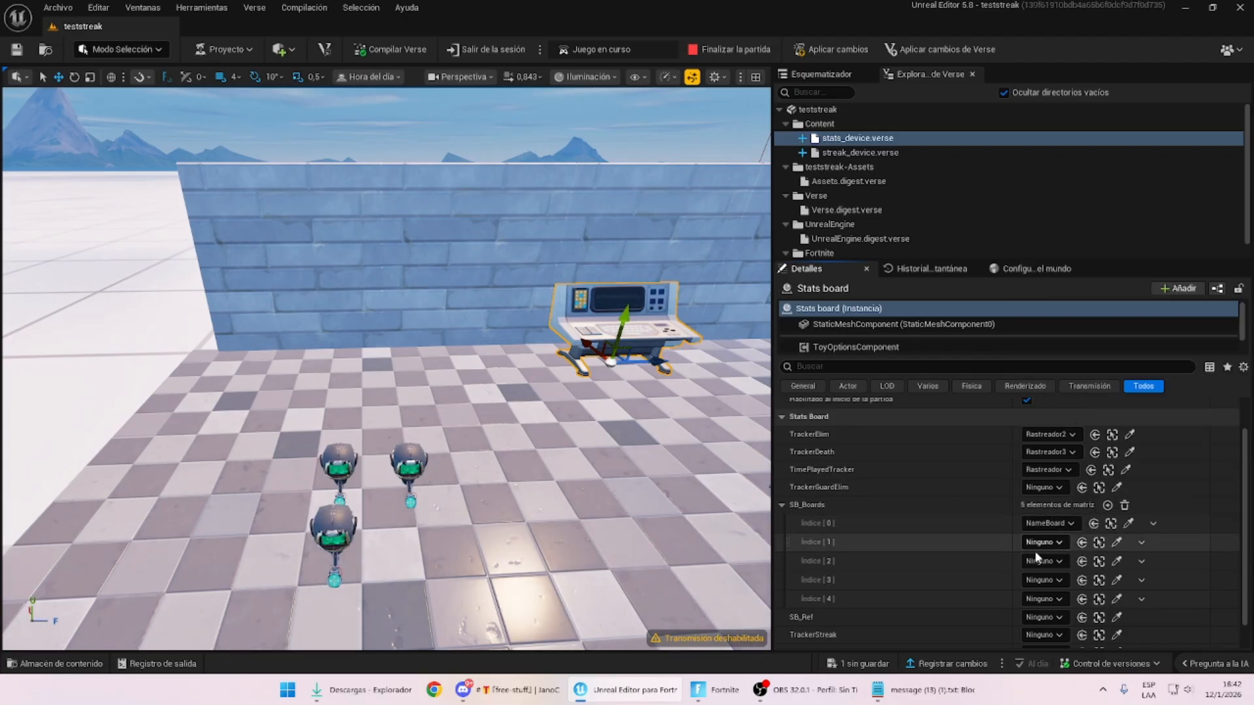
{"action": "left_click", "coordinate": [1041, 545]}
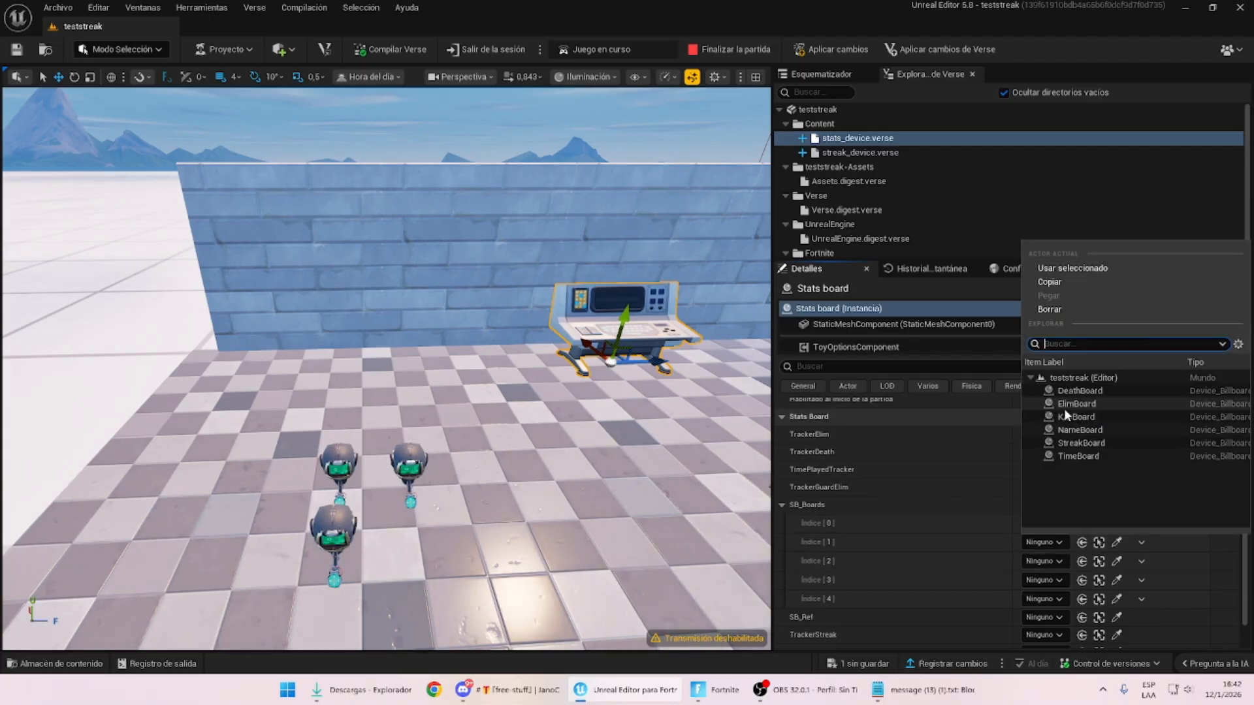
{"action": "left_click", "coordinate": [1066, 405]}
Fill the remaining SB_Boards elements: DeathBoard at index 2, K/DBoard at index 3 and TimeBoard at index 4.
{"action": "left_click", "coordinate": [1056, 564]}
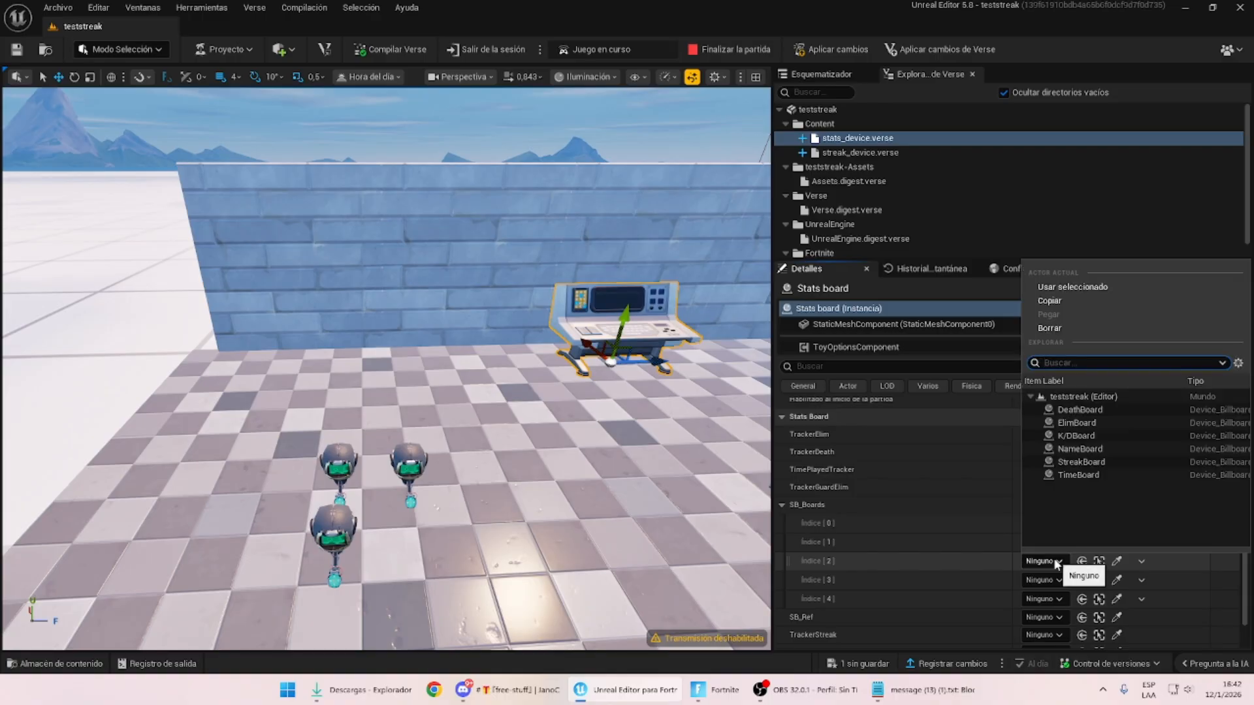
{"action": "left_click", "coordinate": [1067, 417]}
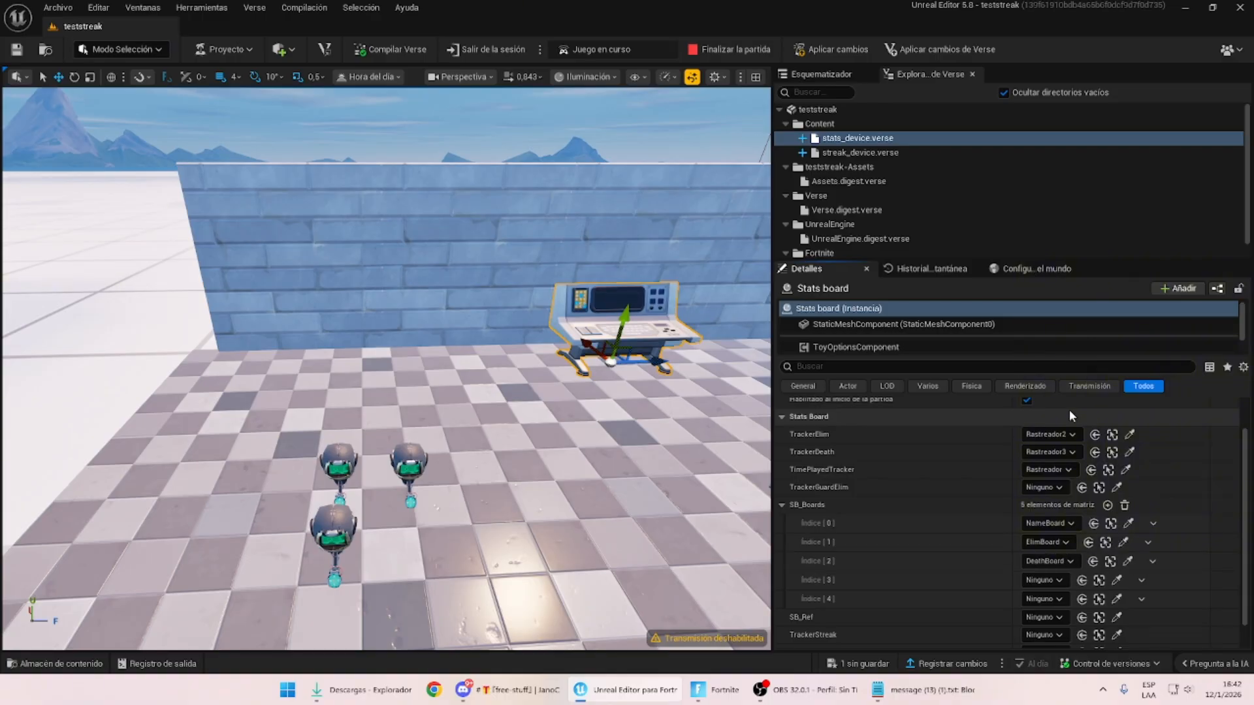
{"action": "left_click", "coordinate": [1045, 581]}
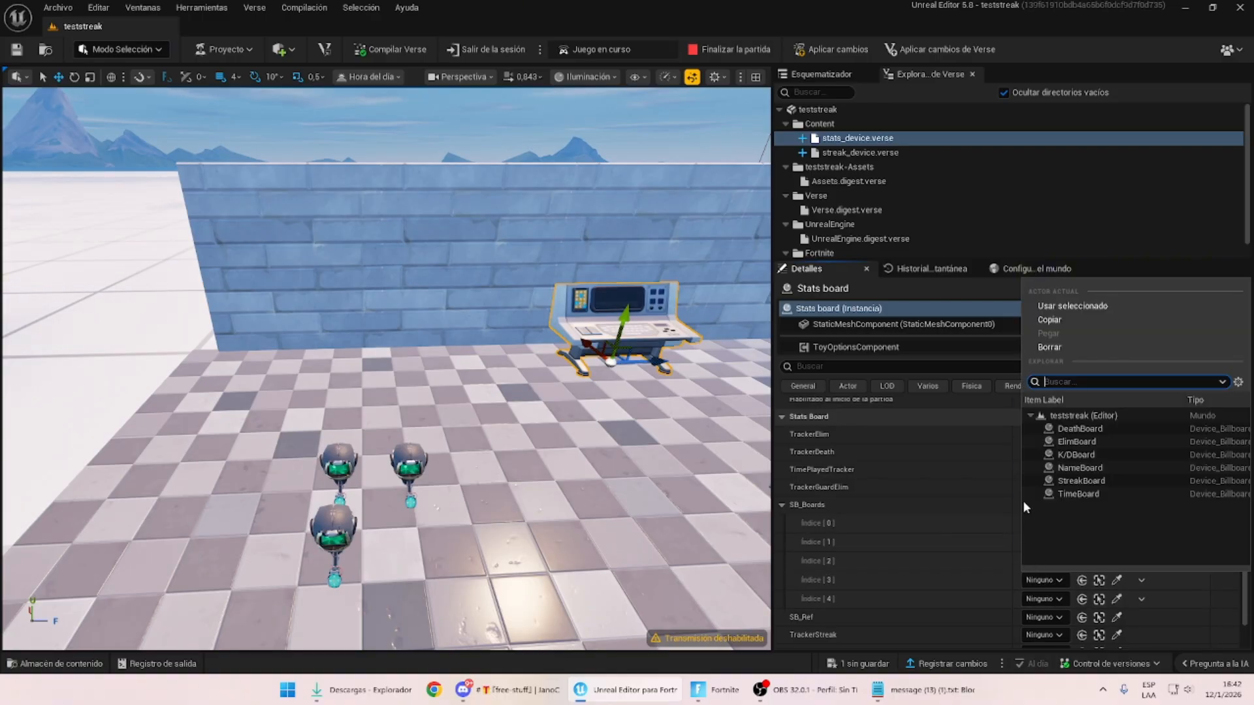
{"action": "left_click", "coordinate": [1064, 455]}
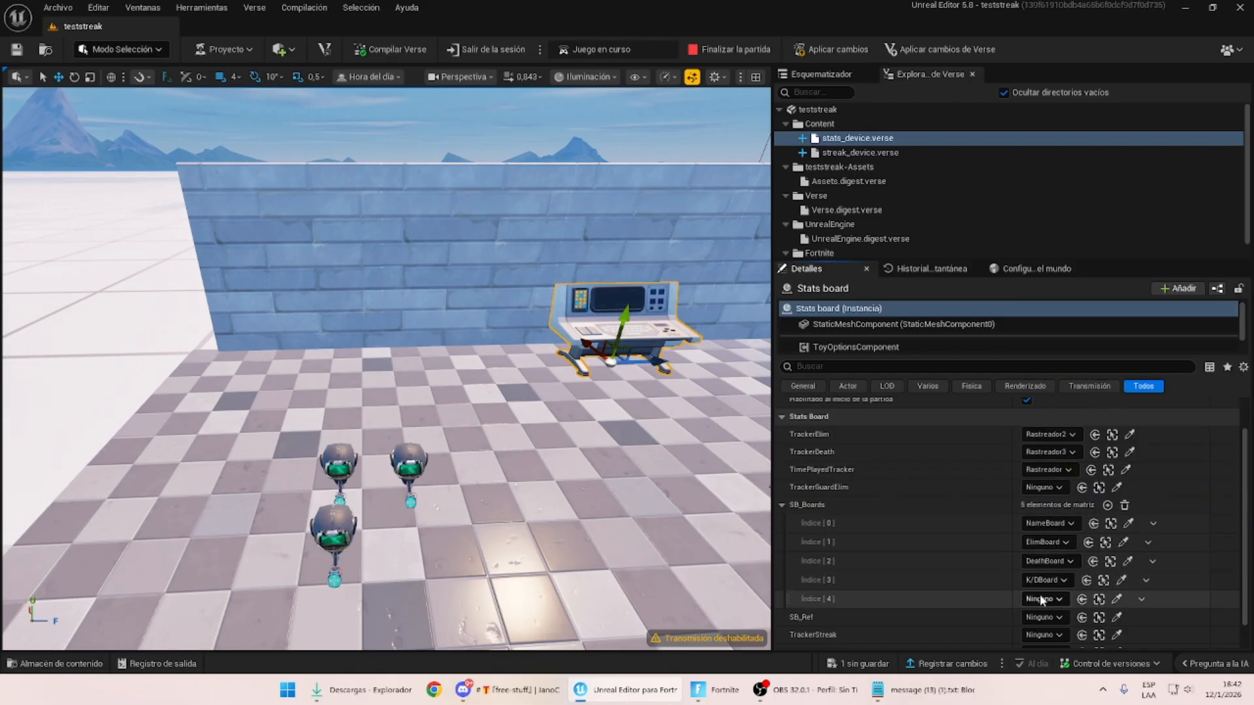
{"action": "left_click", "coordinate": [1040, 599]}
{"action": "left_click", "coordinate": [1045, 512]}
Set the Stats board's TrackerStreak reference to StreakBoard.
{"action": "scroll", "coordinate": [1000, 565], "scroll_direction": "down", "scroll_amount": 1}
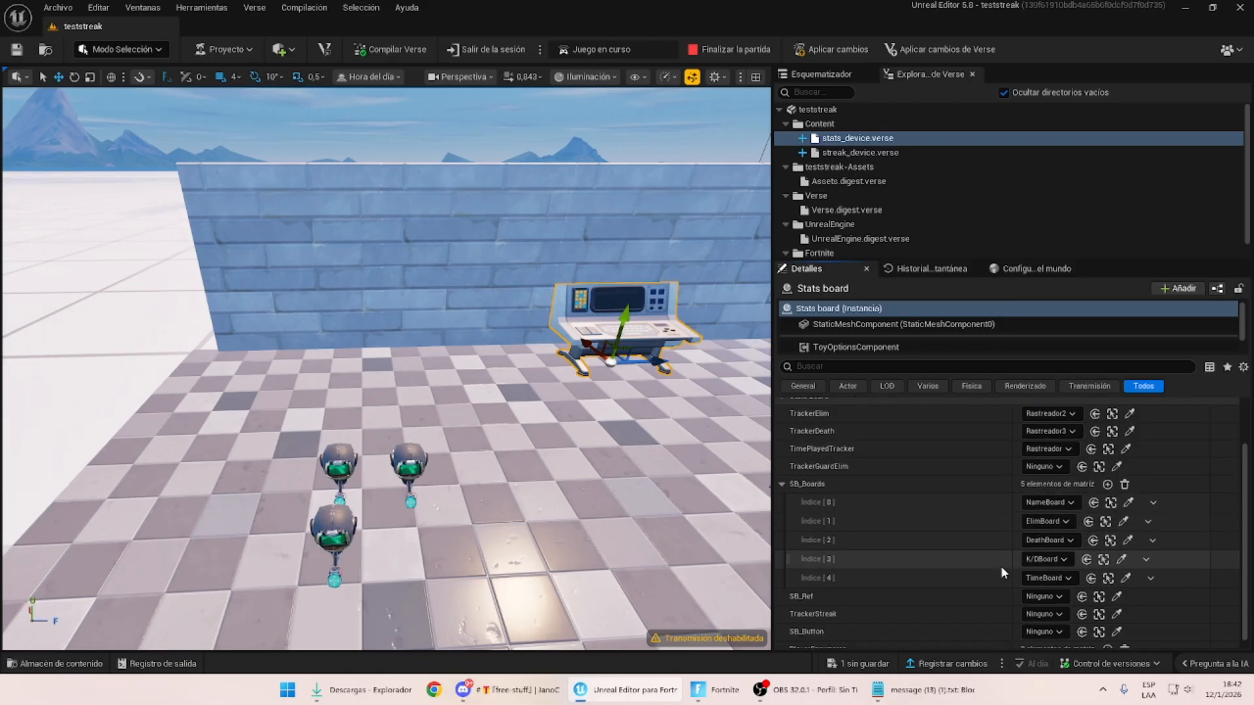
{"action": "scroll", "coordinate": [1000, 566], "scroll_direction": "down", "scroll_amount": 1}
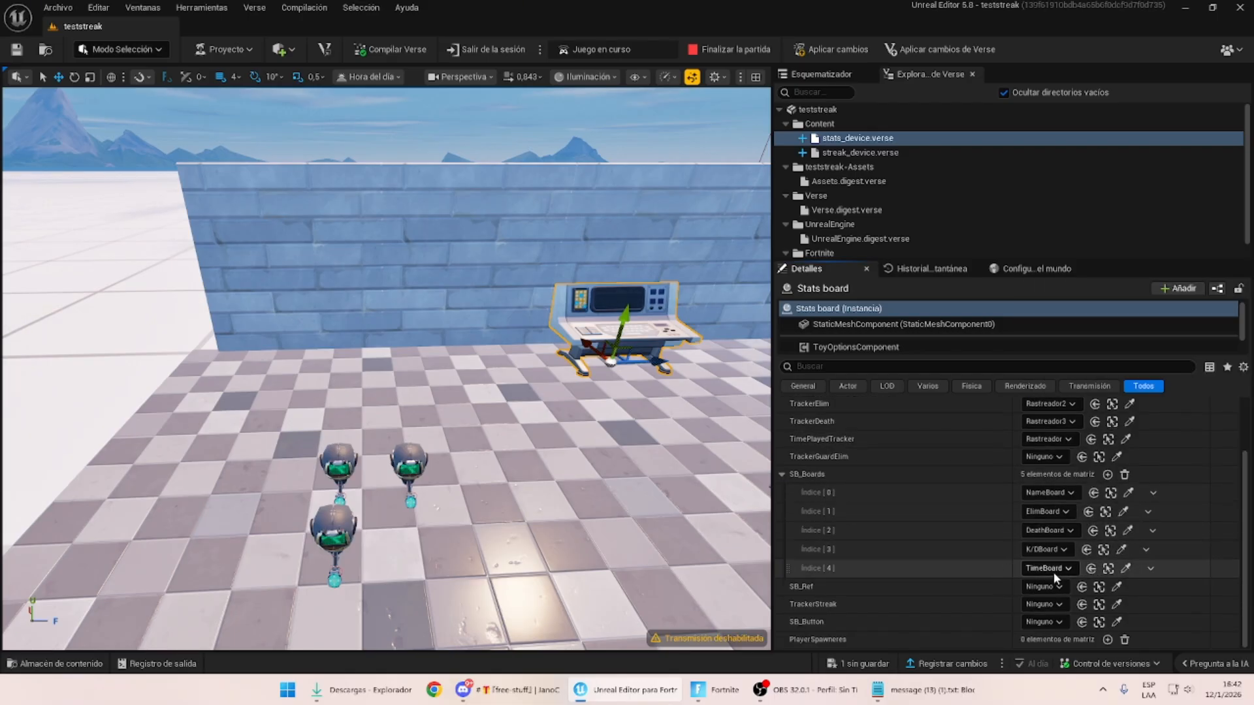
{"action": "left_click", "coordinate": [1044, 605]}
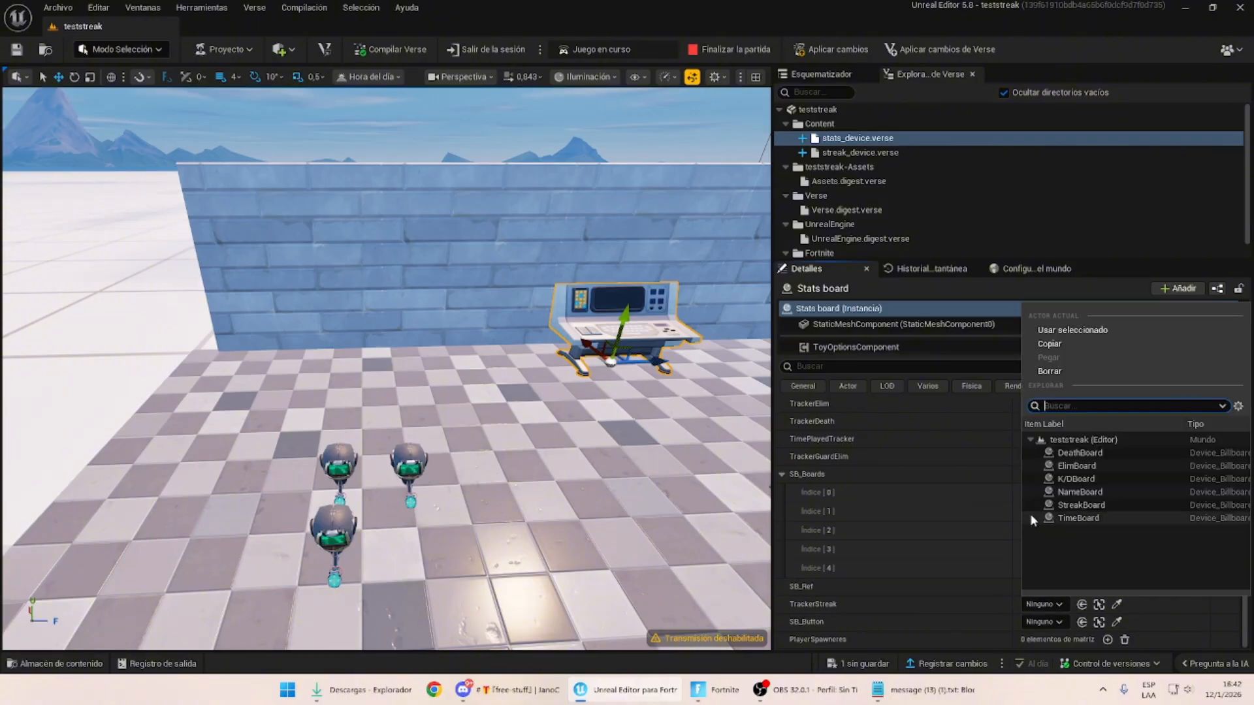
{"action": "left_click", "coordinate": [1052, 507]}
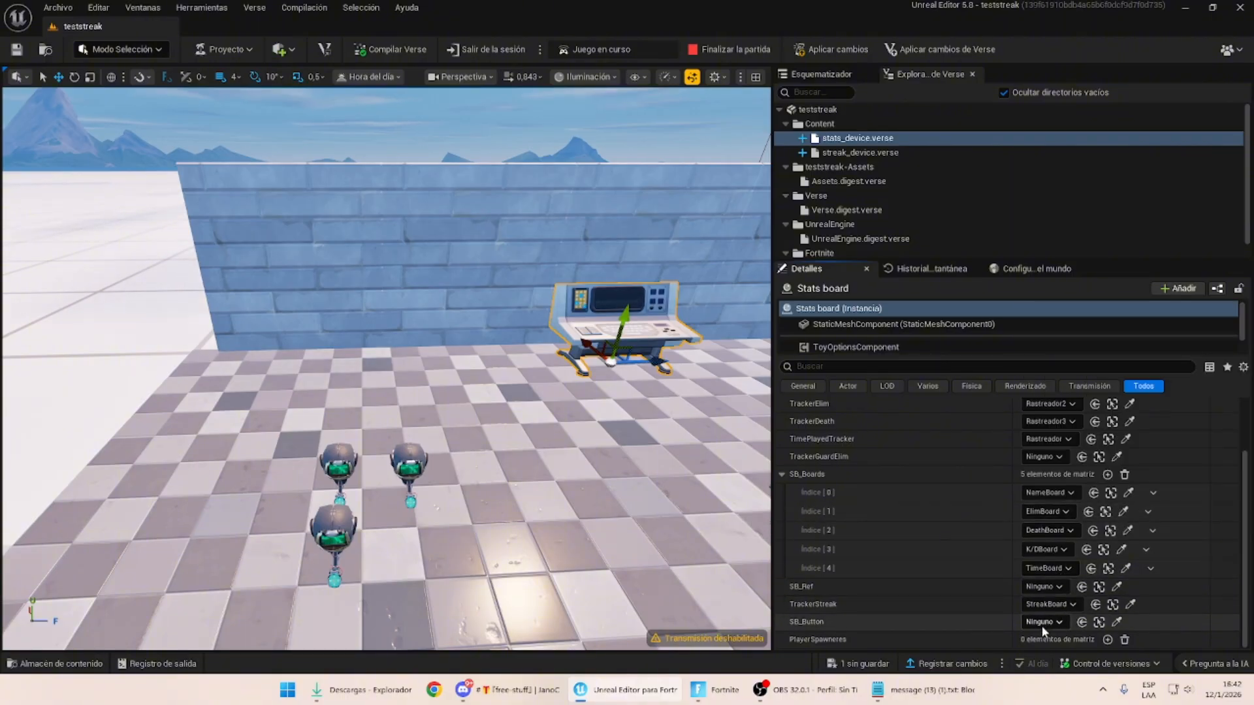
Link SB_Button to Botón5 at the stats display and SB_Ref to the player reference device standing there.
{"action": "left_click", "coordinate": [1118, 621]}
{"action": "key", "text": "w"}
{"action": "mouse_move", "coordinate": [641, 471]}
{"action": "right_mouse_down"}
{"action": "mouse_move", "coordinate": [801, 425]}
{"action": "mouse_move", "coordinate": [639, 452]}
{"action": "right_mouse_up"}
{"action": "key", "text": "q"}
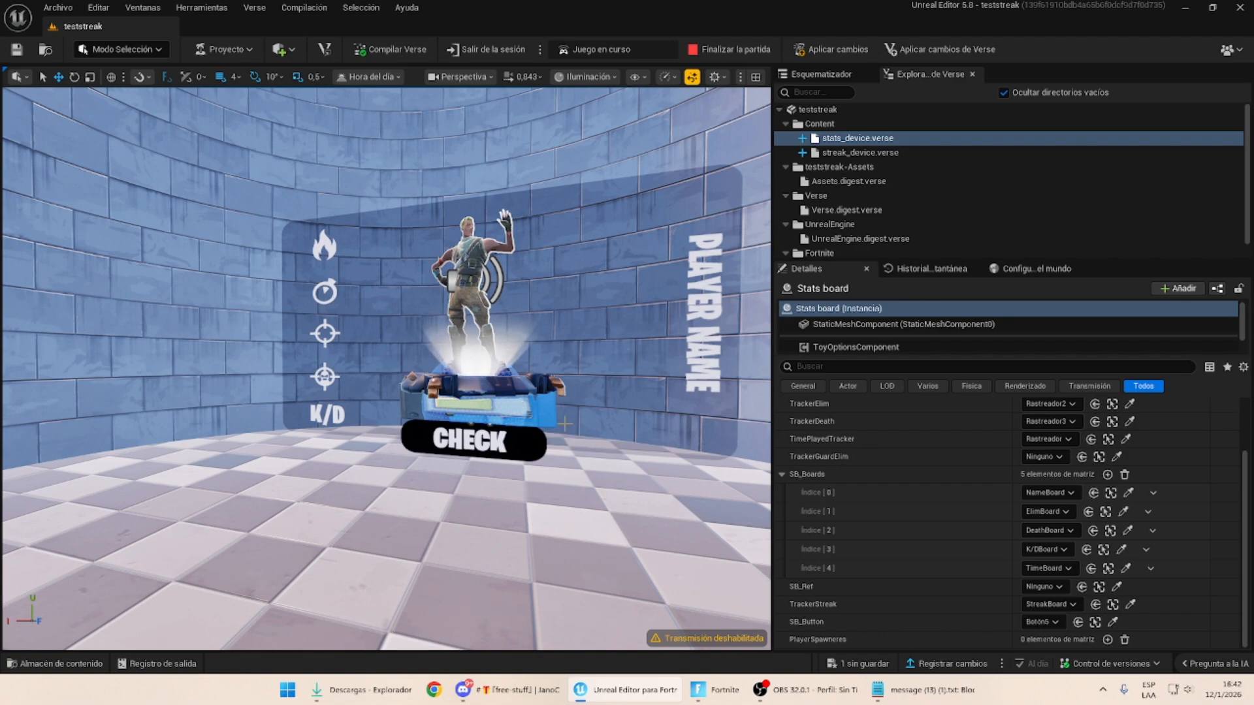
{"action": "left_click", "coordinate": [1099, 588]}
{"action": "left_click", "coordinate": [539, 336]}
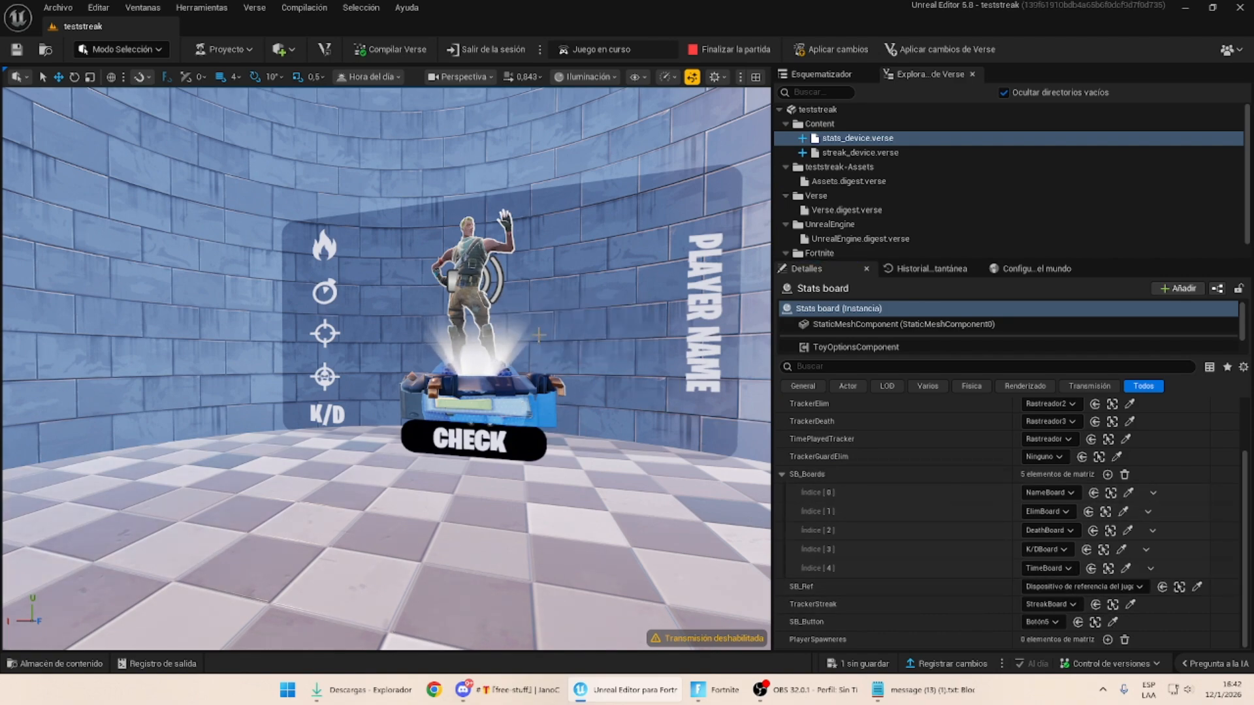
Assign Player 2 Spawn Pad2 as the only PlayerSpawneres element and delete the extra empty element.
{"action": "key", "text": "s"}
{"action": "mouse_move", "coordinate": [539, 335]}
{"action": "right_mouse_down"}
{"action": "mouse_move", "coordinate": [532, 353]}
{"action": "mouse_move", "coordinate": [520, 344]}
{"action": "right_mouse_up"}
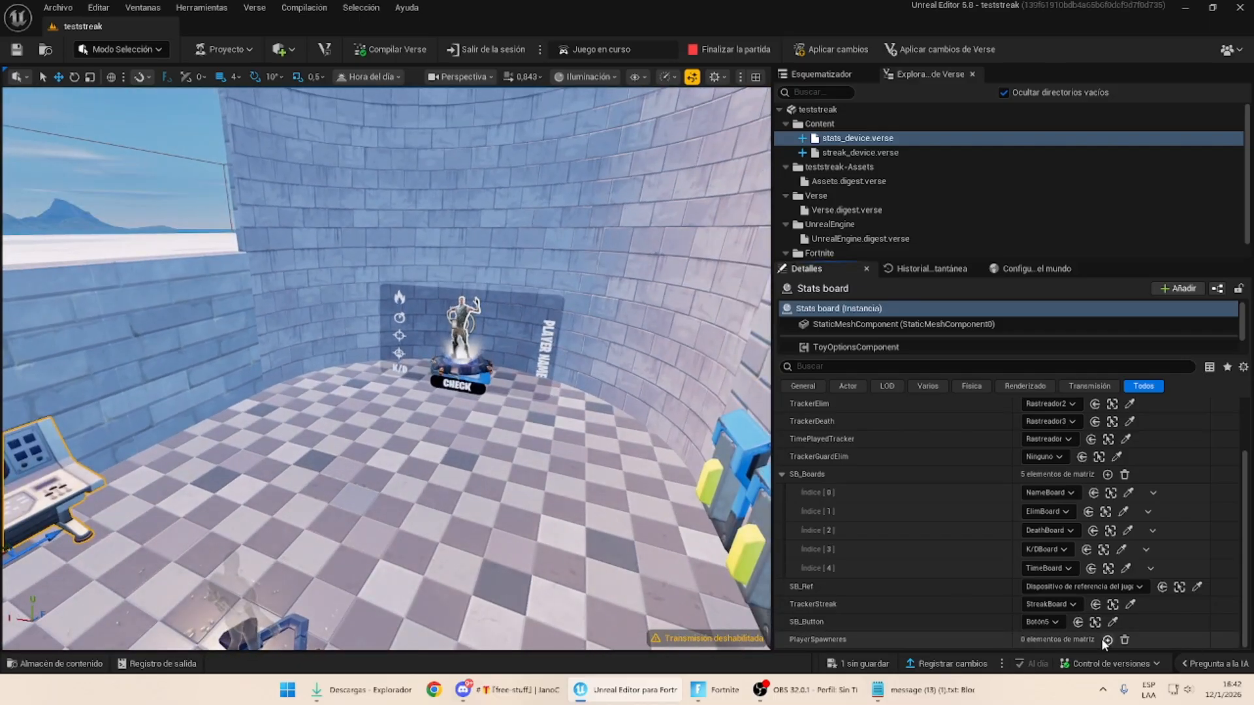
{"action": "left_click", "coordinate": [1105, 639]}
{"action": "scroll", "coordinate": [1105, 639], "scroll_direction": "down", "scroll_amount": 2}
{"action": "left_click", "coordinate": [1042, 620]}
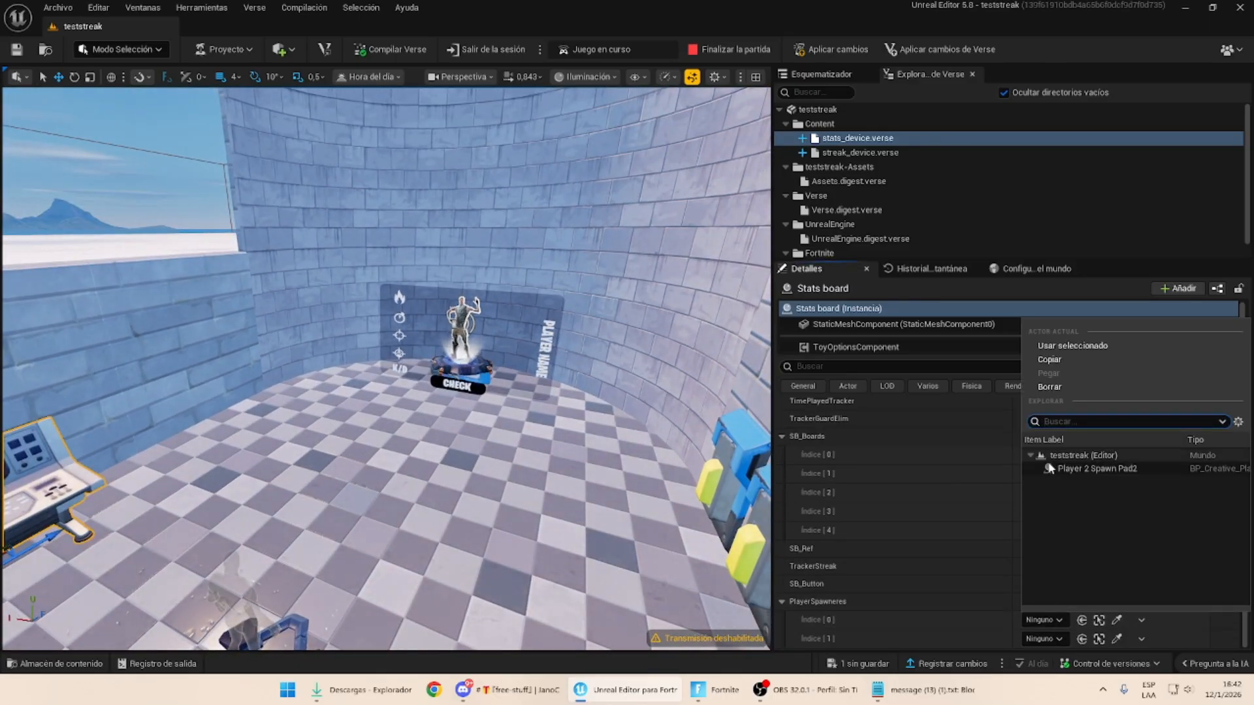
{"action": "left_click", "coordinate": [1051, 464]}
{"action": "left_click", "coordinate": [1140, 638]}
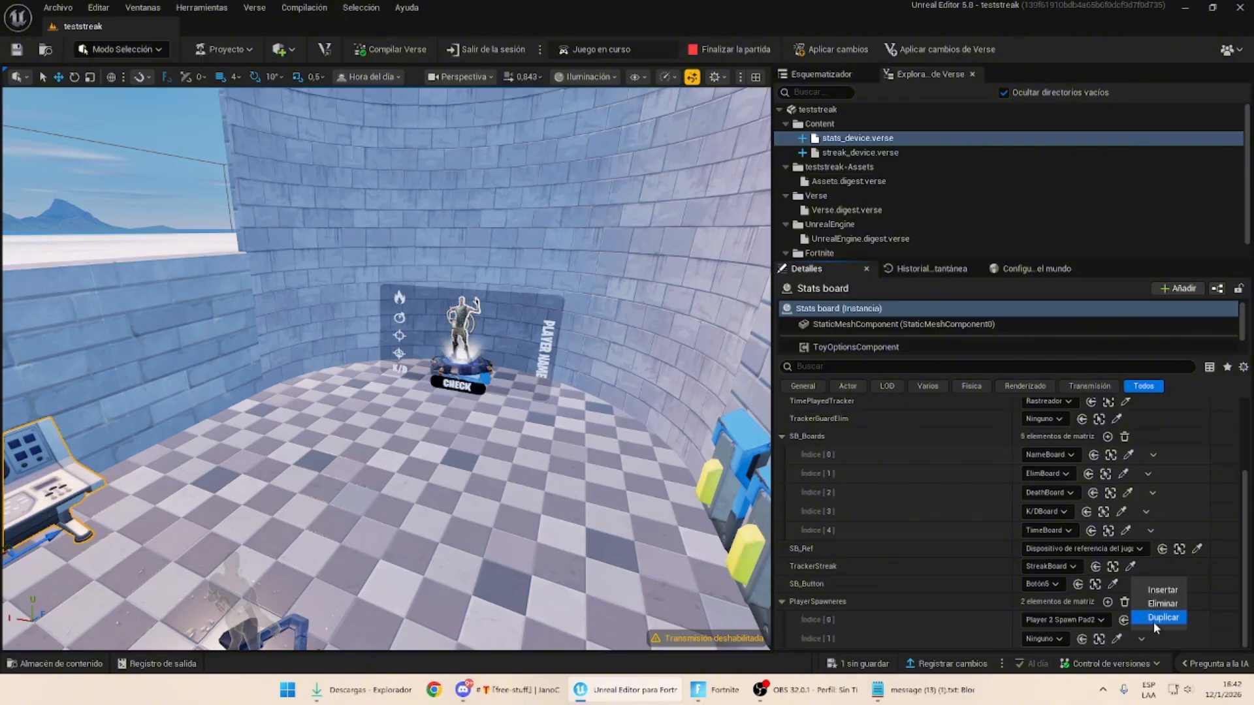
{"action": "left_click", "coordinate": [1151, 605]}
Place the streak_reward_system Verse device in the level beside the Stats board console.
{"action": "key", "text": "s"}
{"action": "right_click_drag", "start_coordinate": [643, 461], "coordinate": [530, 431]}
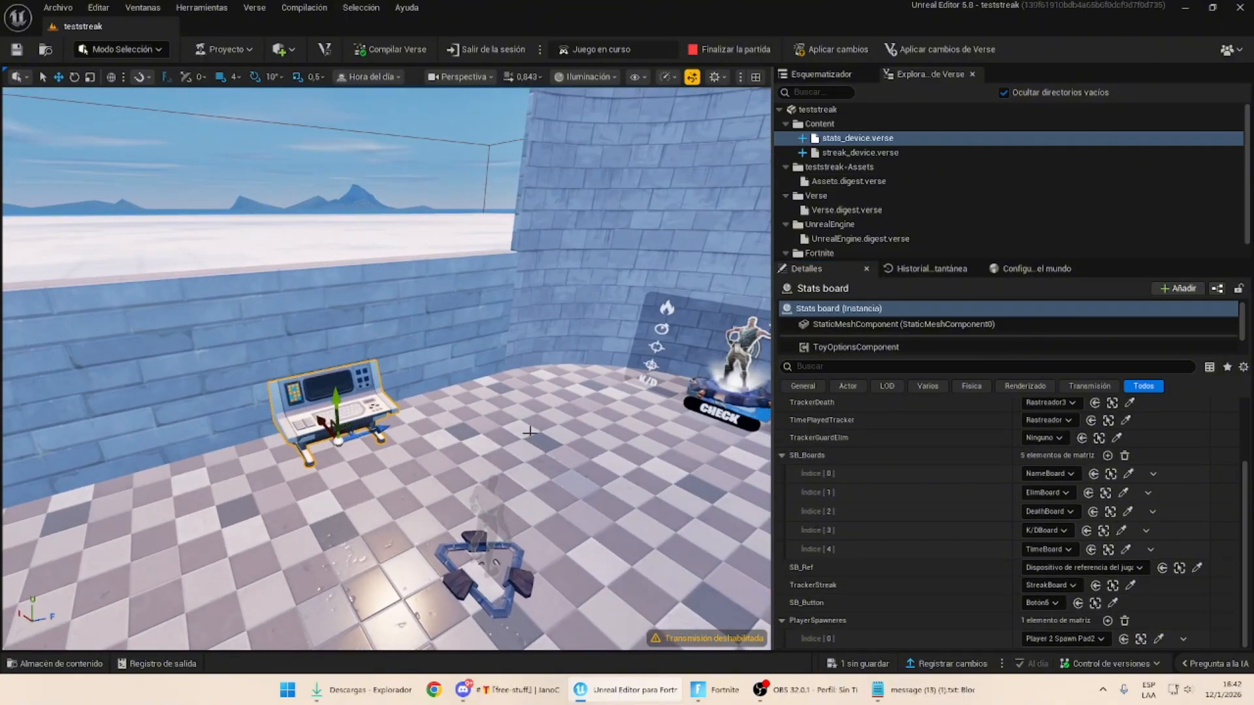
{"action": "left_click", "coordinate": [62, 664]}
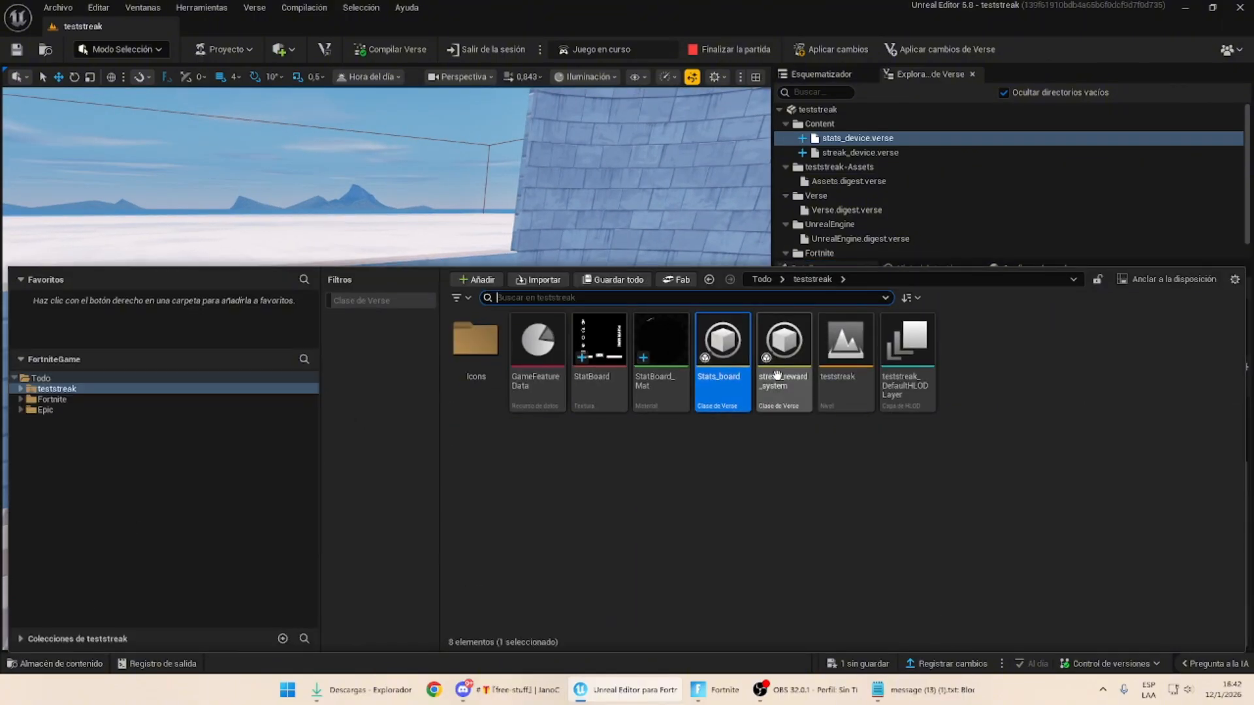
{"action": "mouse_move", "coordinate": [784, 392]}
{"action": "left_mouse_down"}
{"action": "mouse_move", "coordinate": [753, 251]}
{"action": "mouse_move", "coordinate": [527, 263]}
{"action": "mouse_move", "coordinate": [441, 385]}
{"action": "left_mouse_up"}
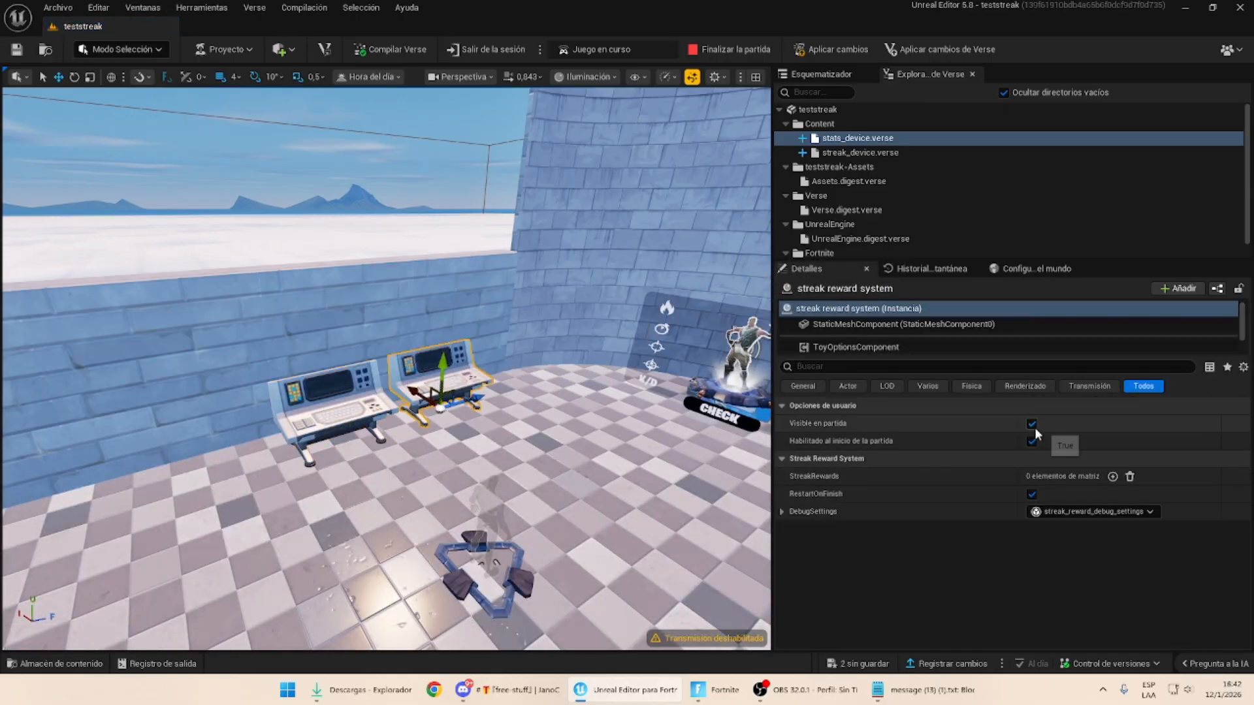
Add one StreakRewards element to the streak reward system and set a RewardTriggerArray entry in it to Activador2.
{"action": "left_click", "coordinate": [1113, 477]}
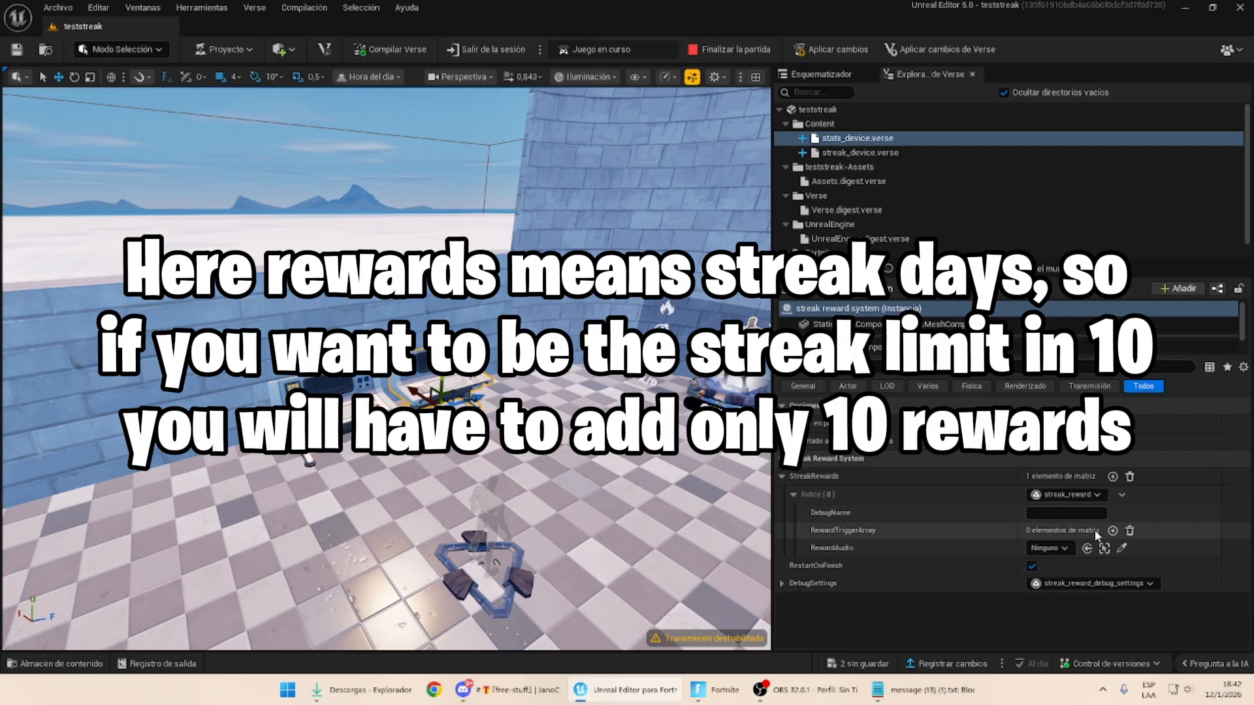
{"action": "left_click", "coordinate": [1112, 531]}
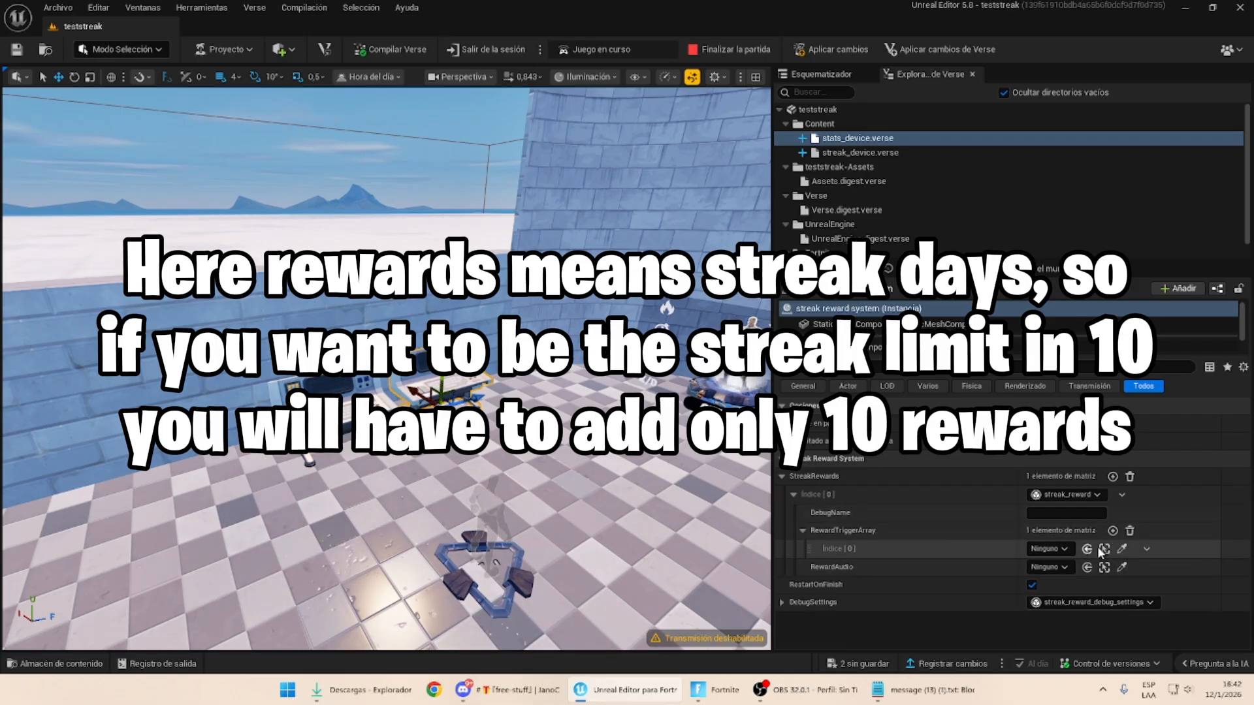
{"action": "left_click", "coordinate": [1056, 552]}
{"action": "left_click", "coordinate": [1043, 456]}
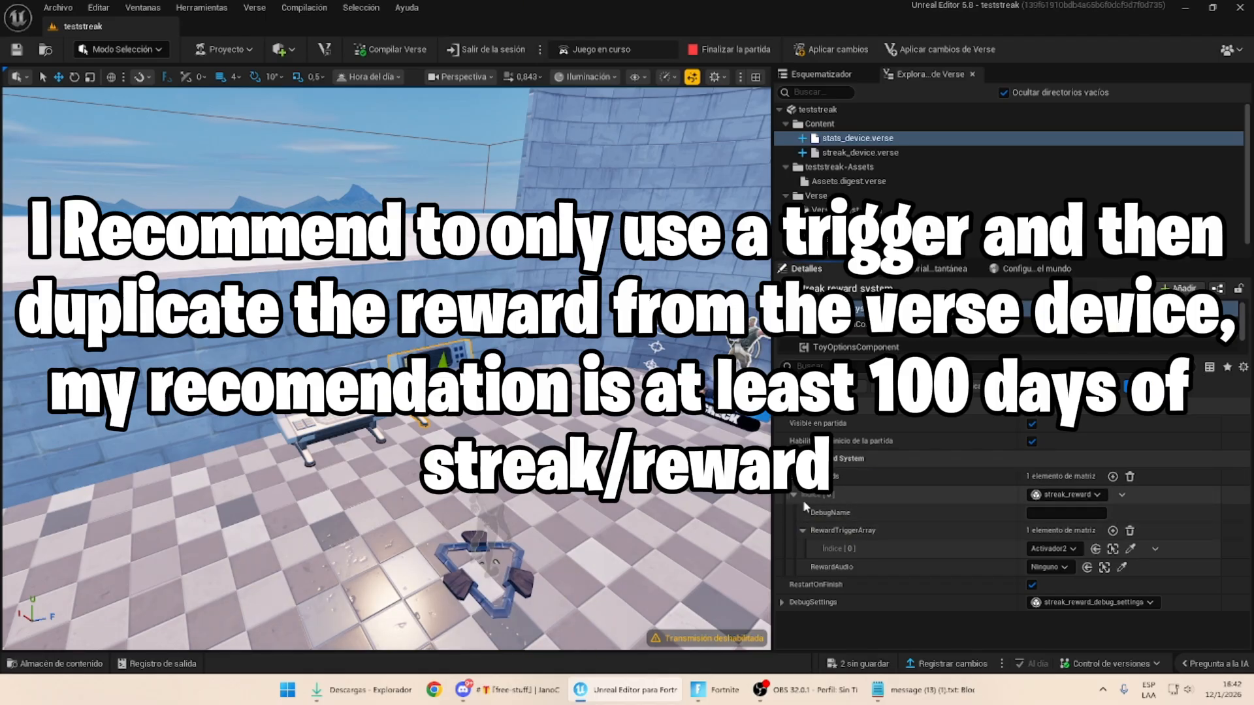
Examine the item granter's grant-item link to the Activador2 trigger, and bring up that trigger's own settings.
{"action": "left_click", "coordinate": [1113, 549]}
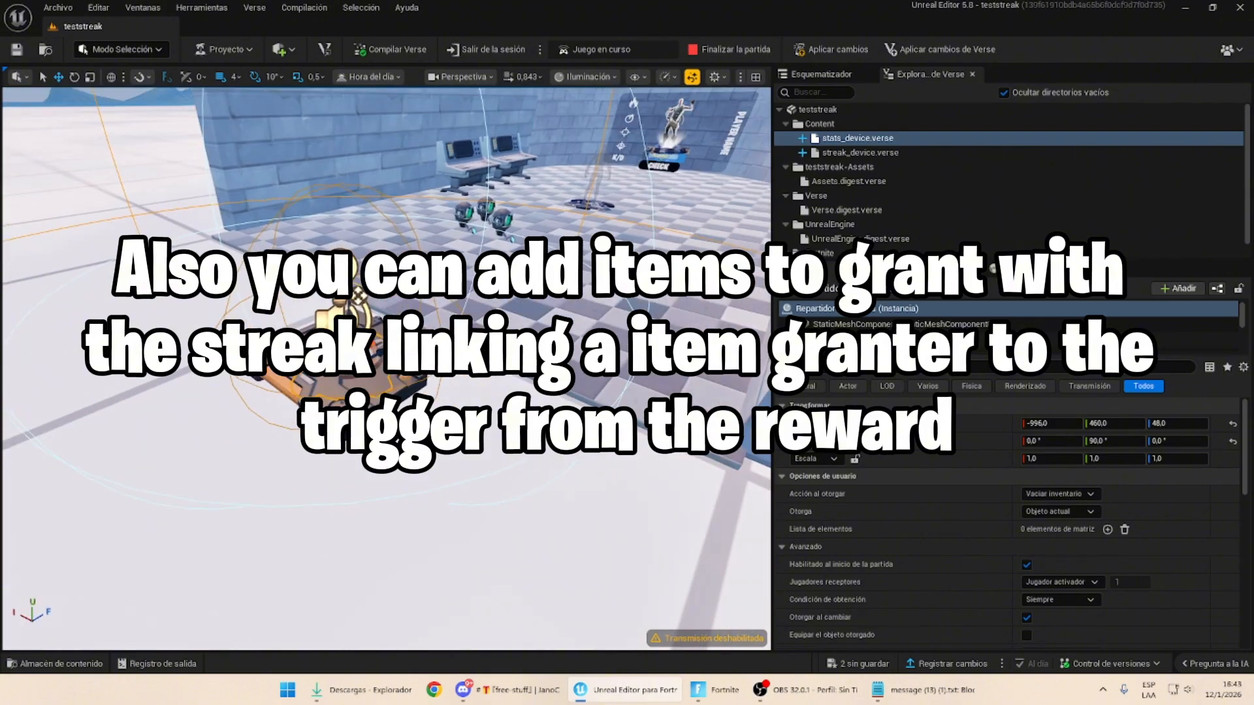
{"action": "scroll", "coordinate": [884, 555], "scroll_direction": "down", "scroll_amount": 5}
{"action": "scroll", "coordinate": [884, 555], "scroll_direction": "down", "scroll_amount": 4}
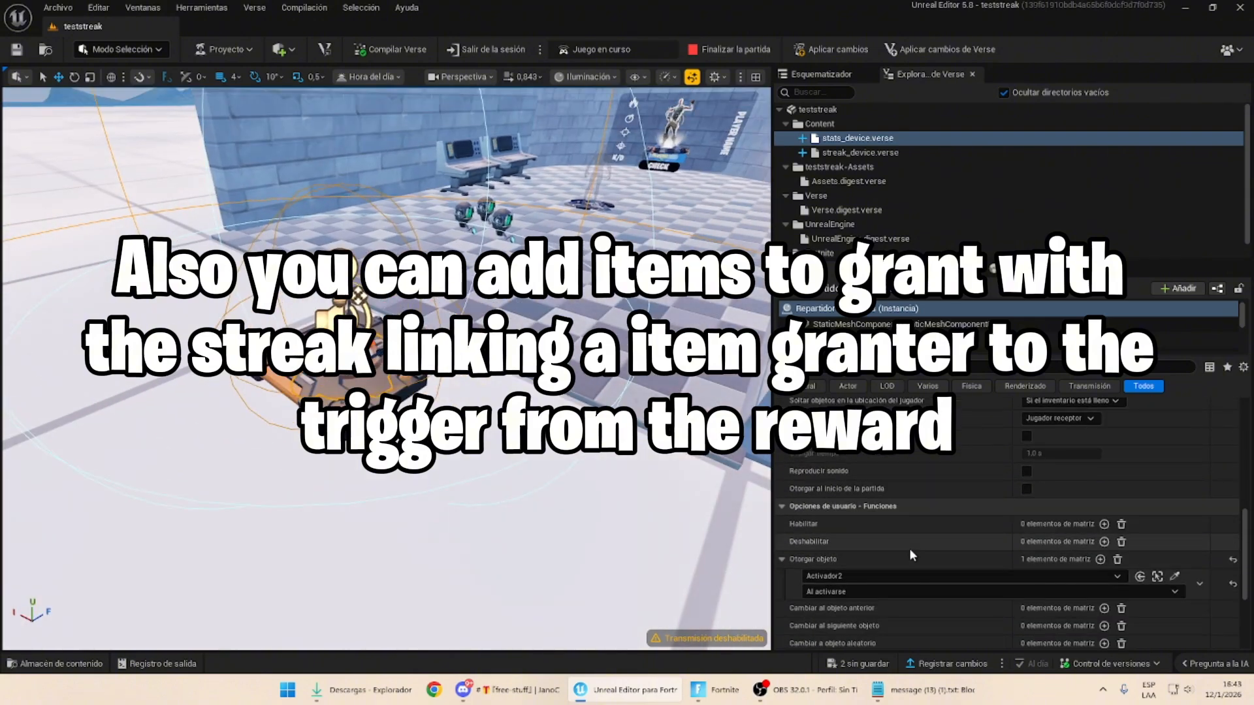
{"action": "left_click", "coordinate": [1158, 577]}
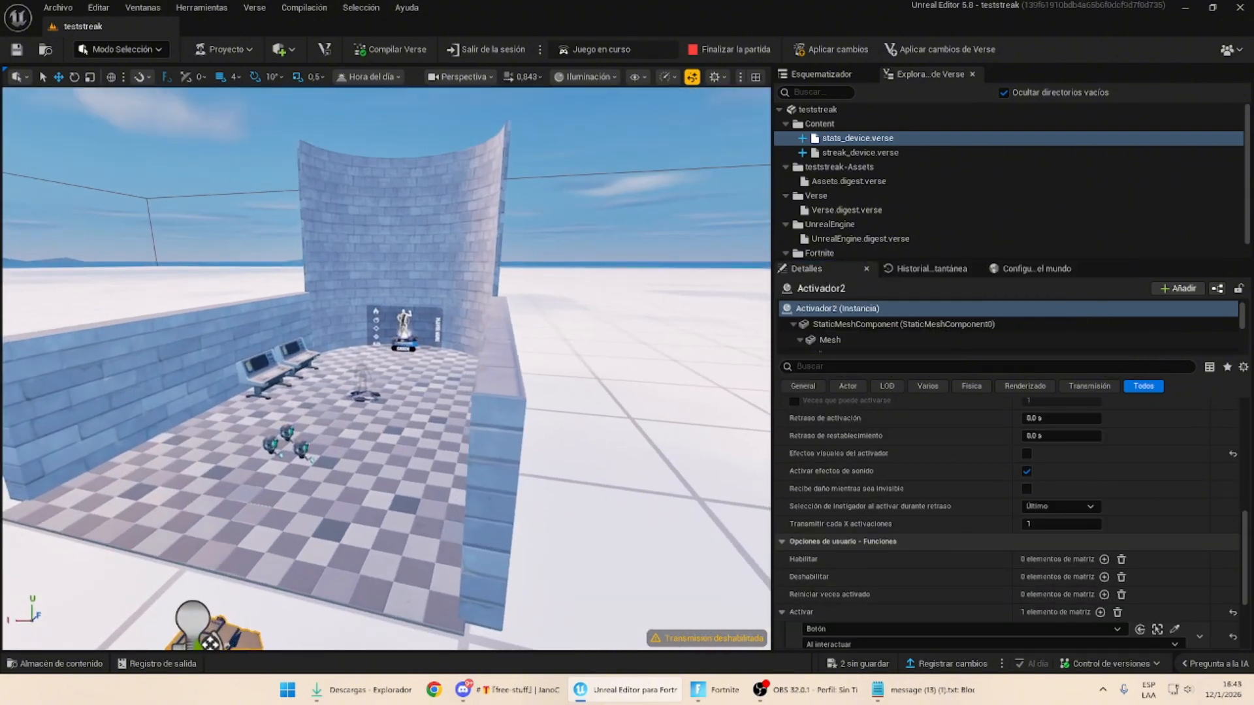
Duplicate the StreakRewards element in the streak reward system device until the array holds six streak_reward entries.
{"action": "key", "text": "w"}
{"action": "right_click_drag", "start_coordinate": [385, 369], "coordinate": [307, 372]}
{"action": "left_click", "coordinate": [307, 415]}
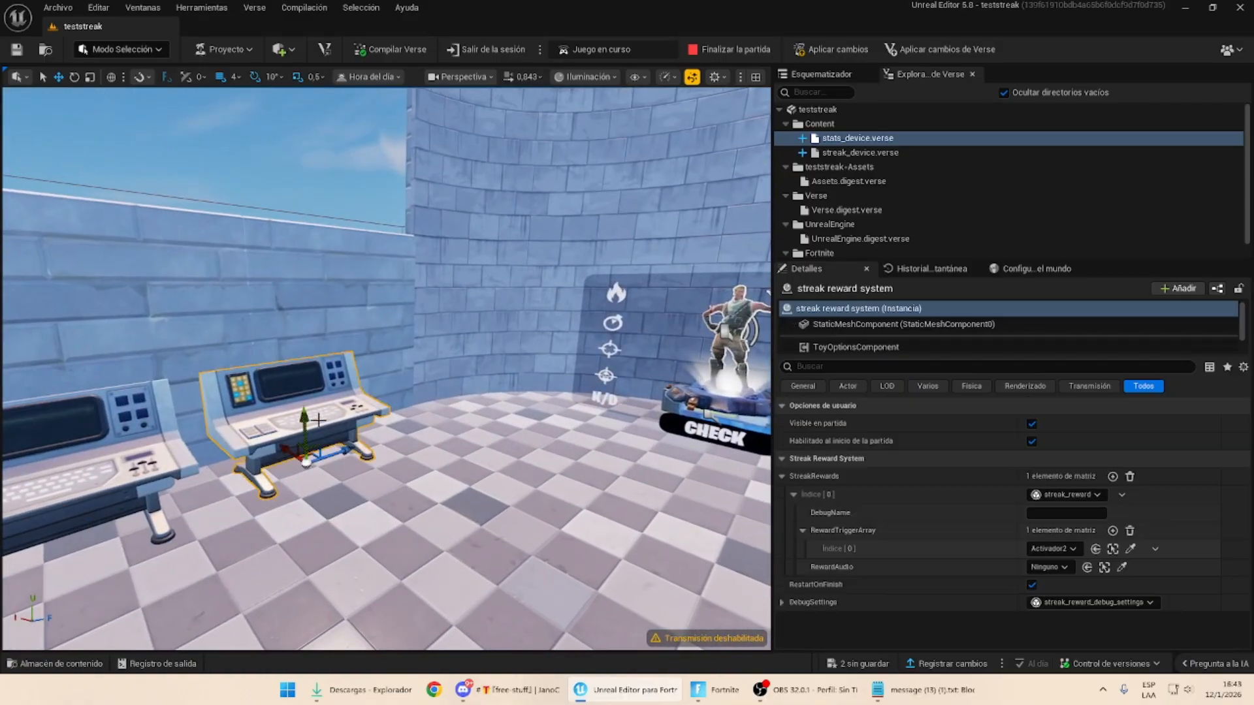
{"action": "left_click", "coordinate": [801, 529]}
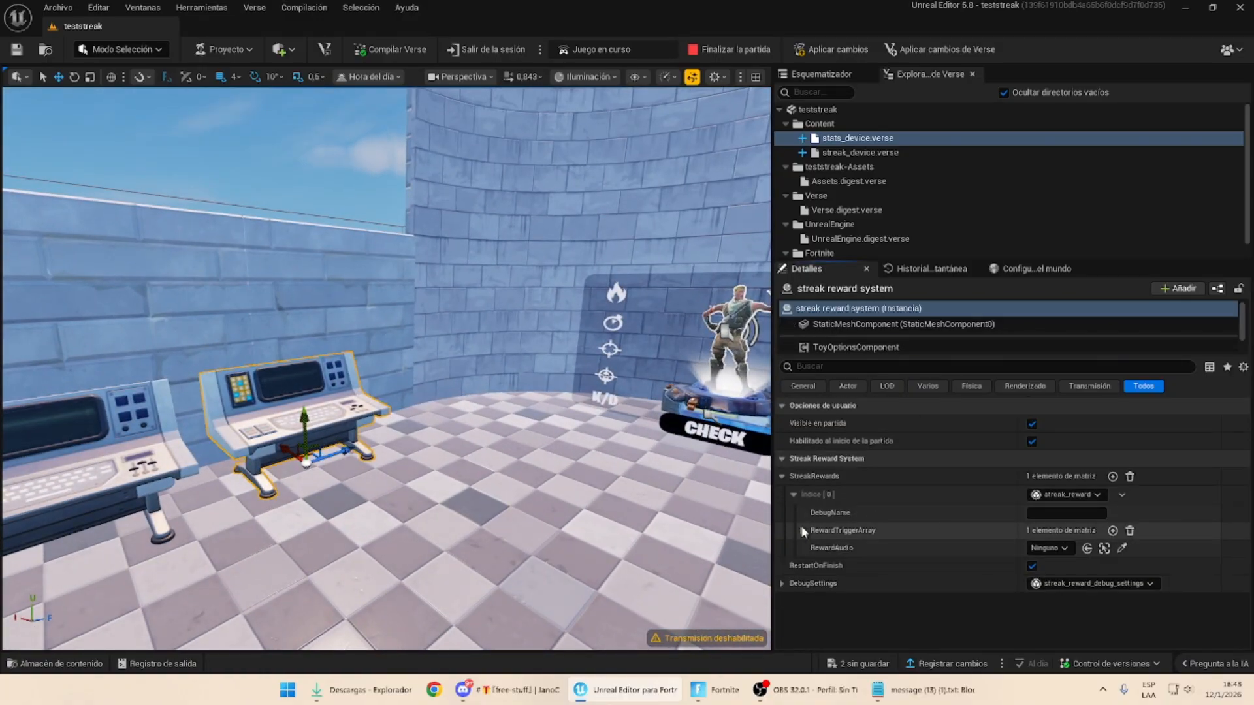
{"action": "left_click", "coordinate": [793, 495]}
{"action": "left_click", "coordinate": [1122, 495]}
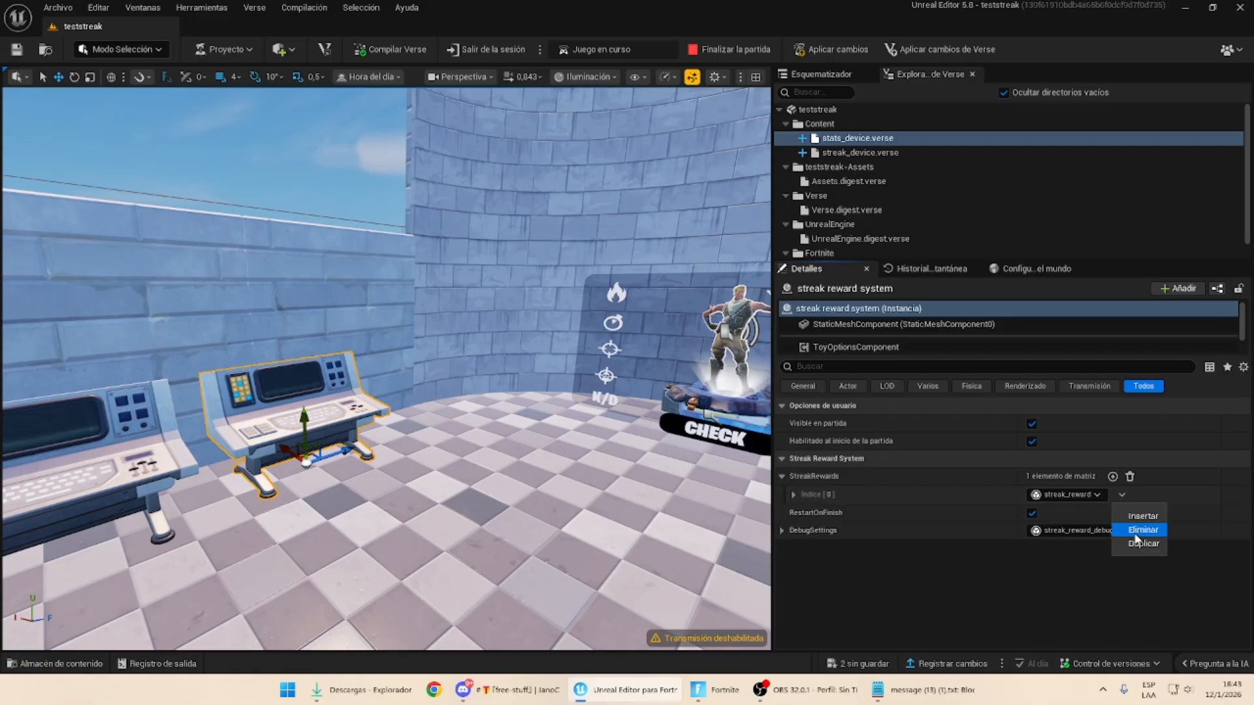
{"action": "left_click", "coordinate": [1130, 540]}
{"action": "left_click", "coordinate": [1122, 513]}
{"action": "left_click", "coordinate": [1136, 564]}
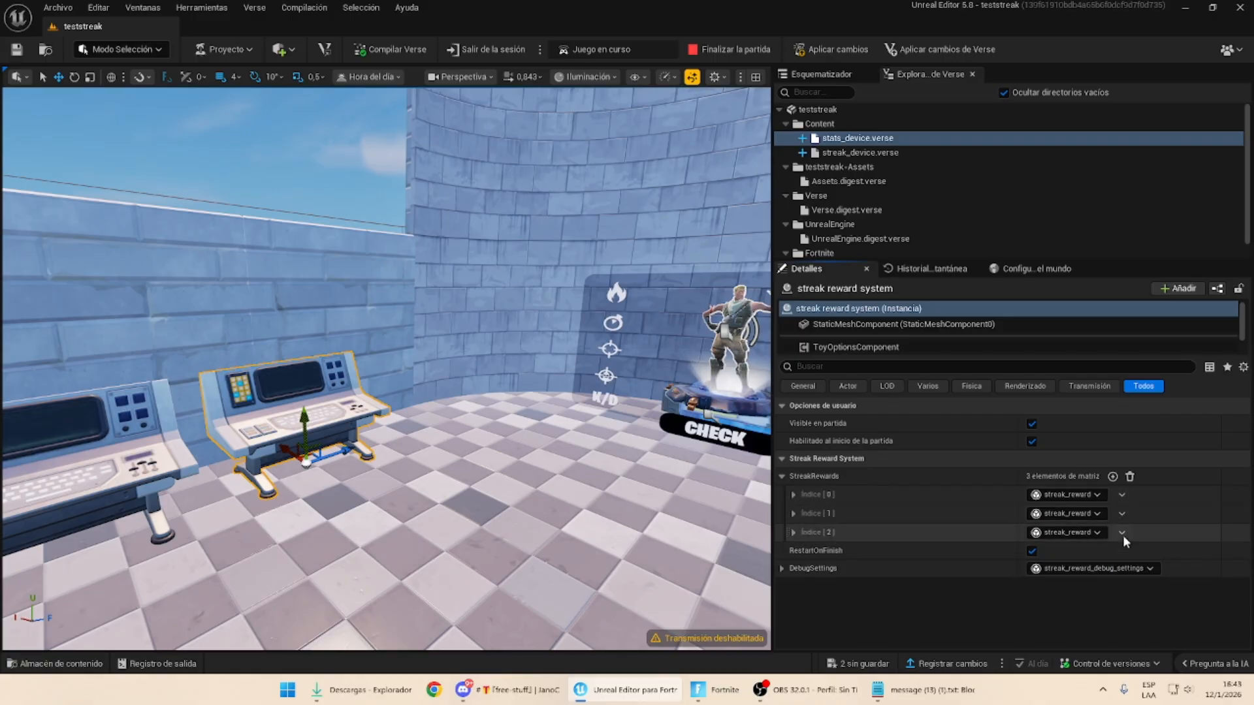
{"action": "left_click", "coordinate": [1123, 532]}
{"action": "left_click", "coordinate": [1130, 581]}
{"action": "left_click", "coordinate": [1122, 551]}
{"action": "left_click", "coordinate": [1130, 601]}
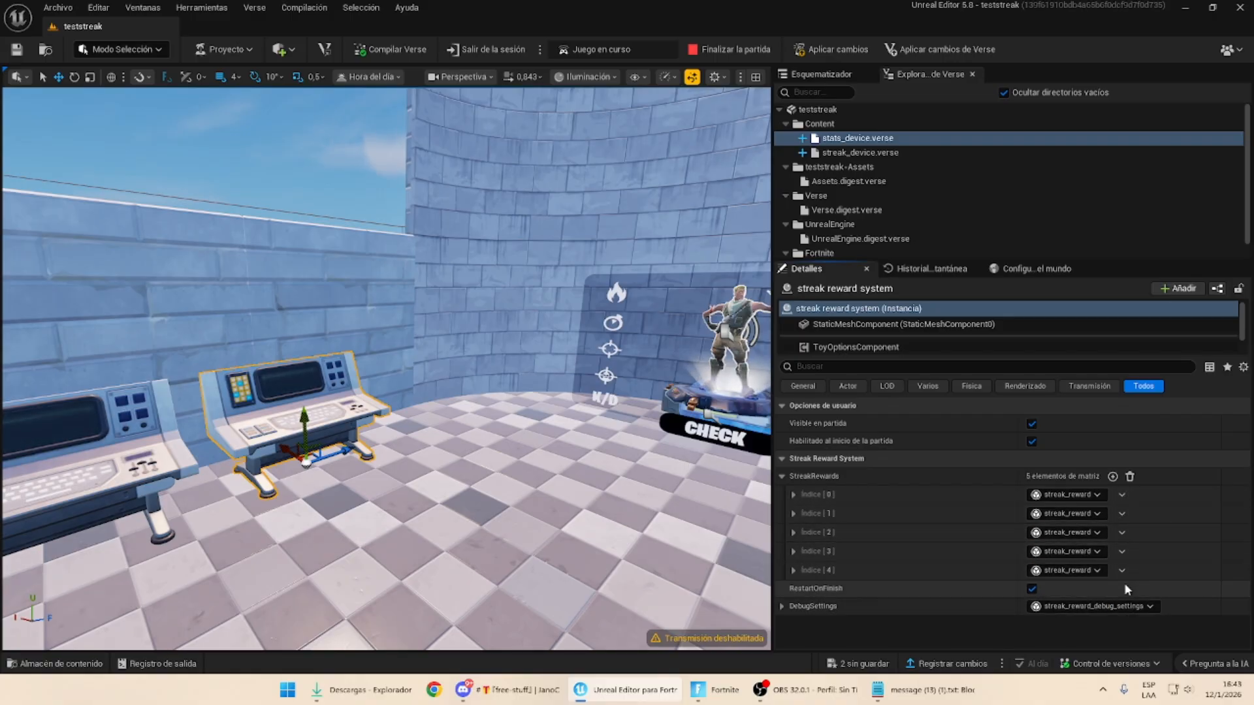
{"action": "left_click", "coordinate": [1122, 570]}
{"action": "left_click", "coordinate": [1127, 615]}
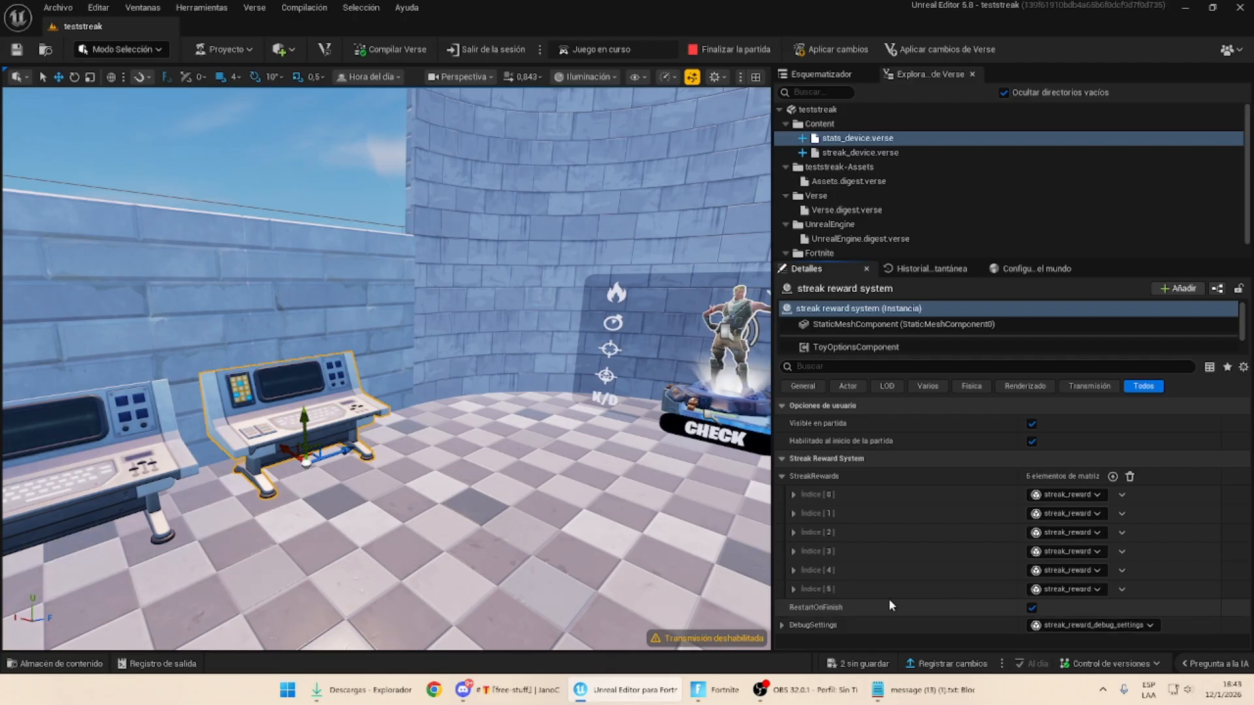
In the streak reward system's DebugSettings, assign Botón as AddOneDayTimeButton and Botón2 as ResetProgressToZero.
{"action": "left_click", "coordinate": [782, 626]}
{"action": "scroll", "coordinate": [853, 586], "scroll_direction": "down", "scroll_amount": 3}
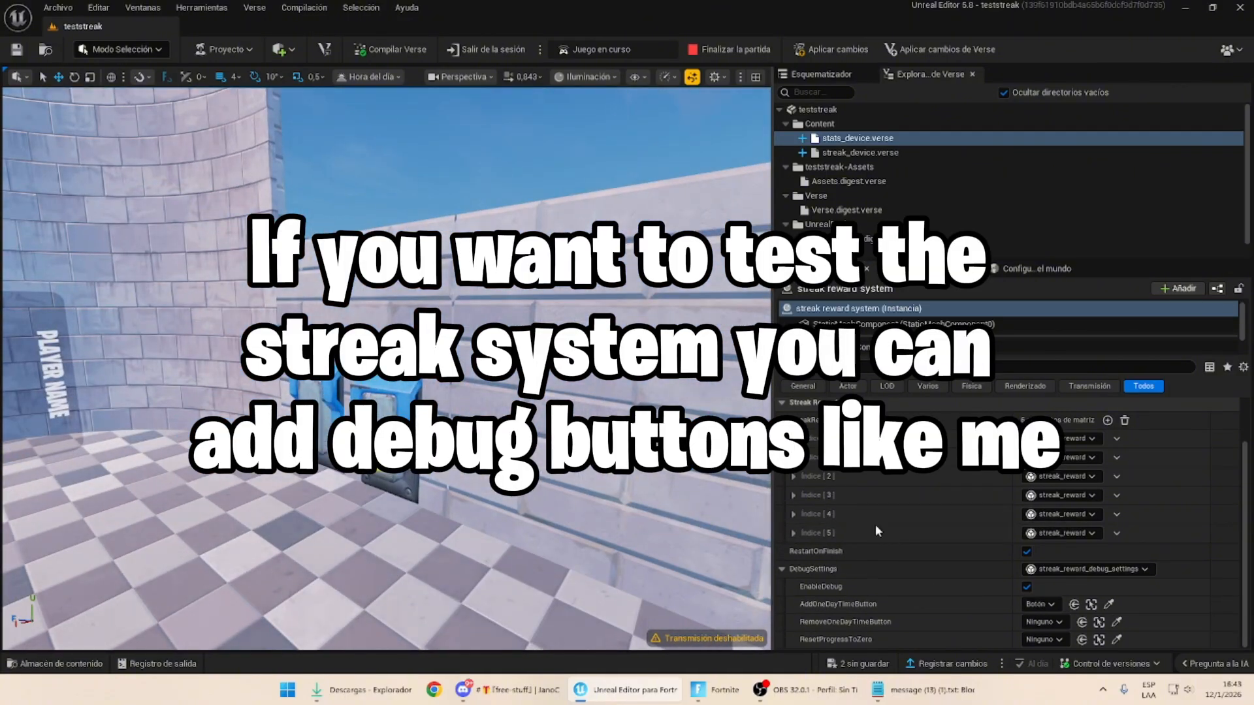
{"action": "left_click", "coordinate": [1115, 640]}
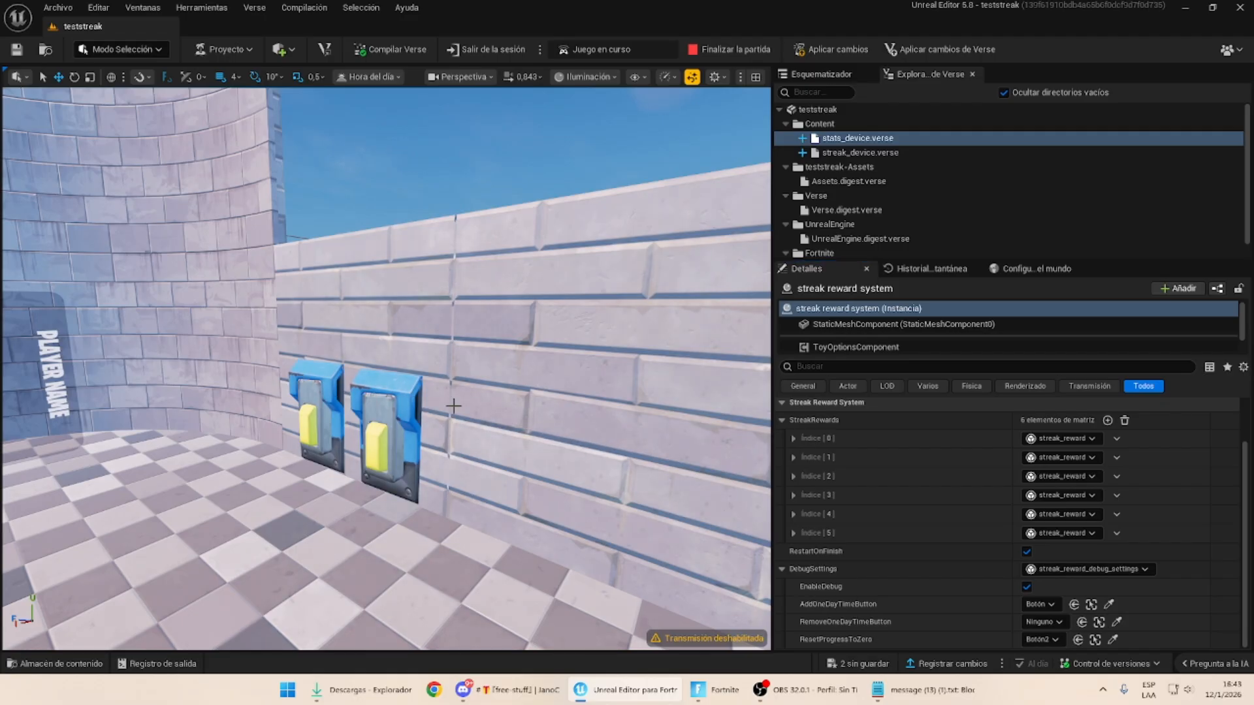
{"action": "right_click_drag", "start_coordinate": [454, 406], "coordinate": [336, 418]}
{"action": "scroll", "coordinate": [988, 545], "scroll_direction": "up", "scroll_amount": 2}
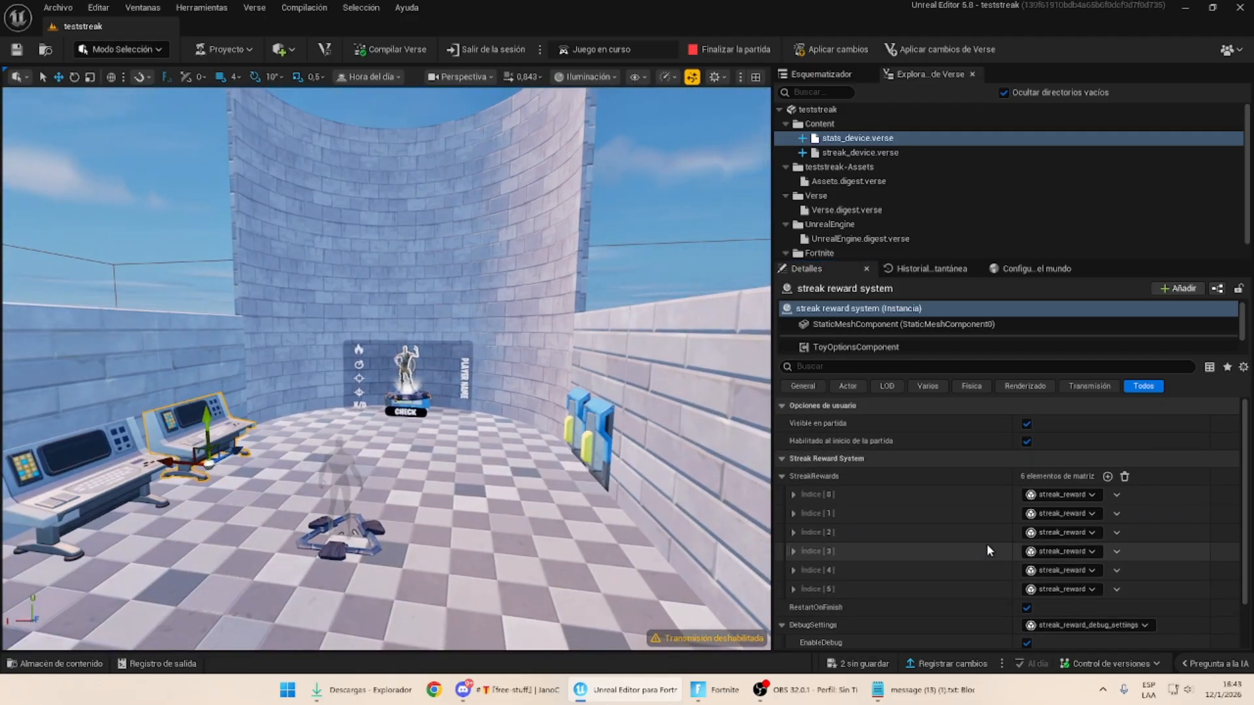